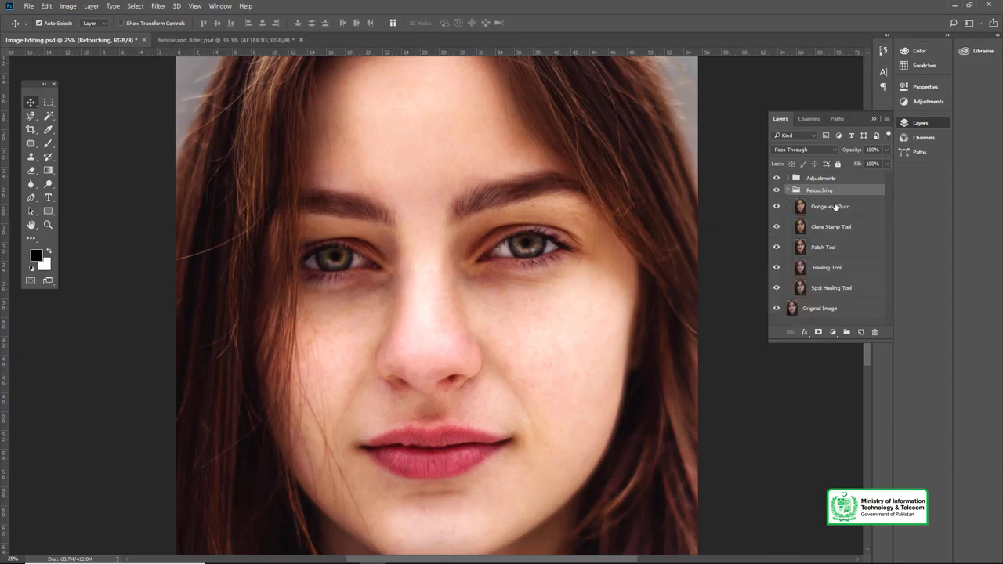
# Create a merged Dodge and Burn copy layer above the collapsed Retouching group, topped by empty Layer 1
pyautogui.click(836, 206)
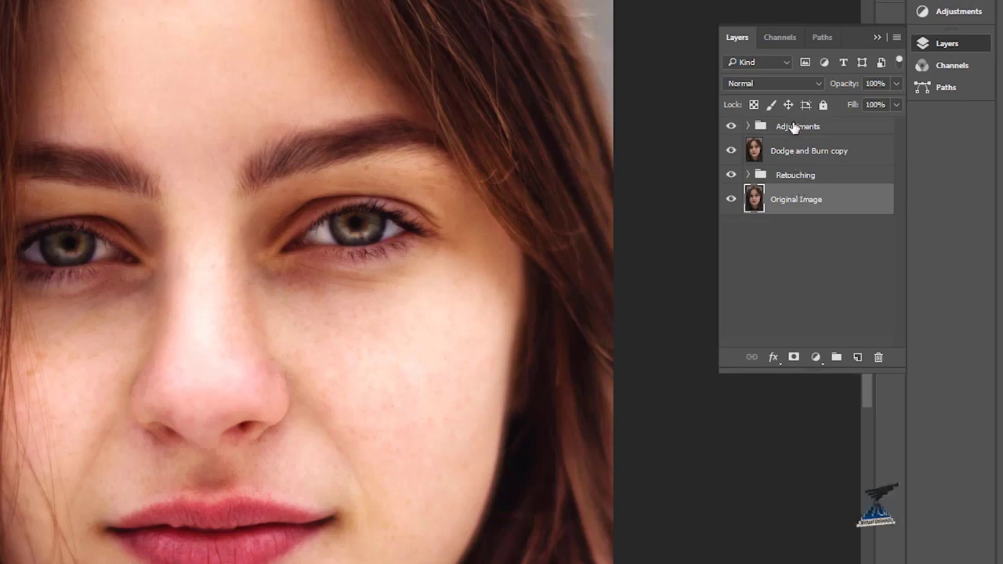
pyautogui.click(795, 127)
pyautogui.click(803, 154)
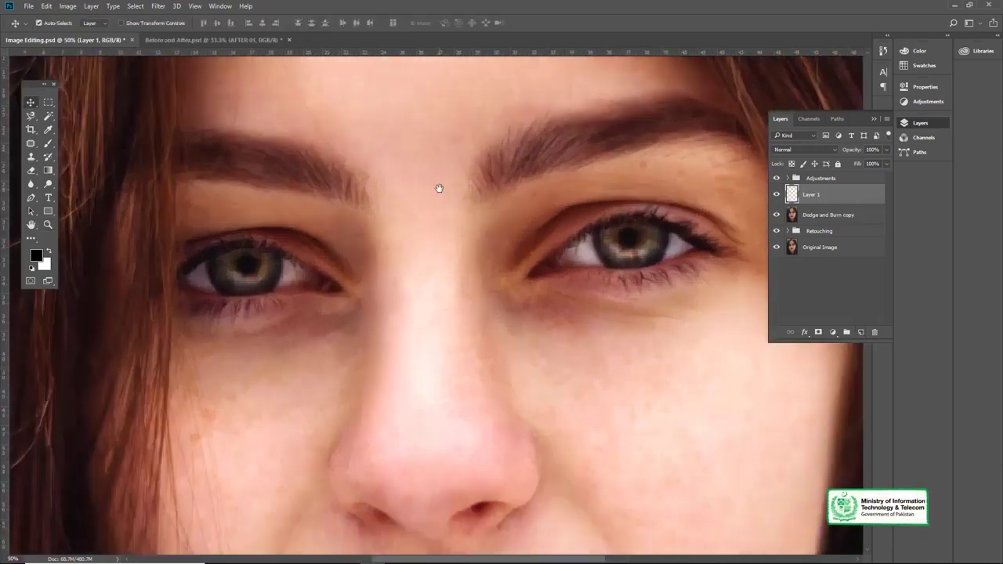
# Zoom in on the face and set the brush to 9% opacity and 84% flow
pyautogui.moveTo(421, 254); pyautogui.dragTo(438, 219)
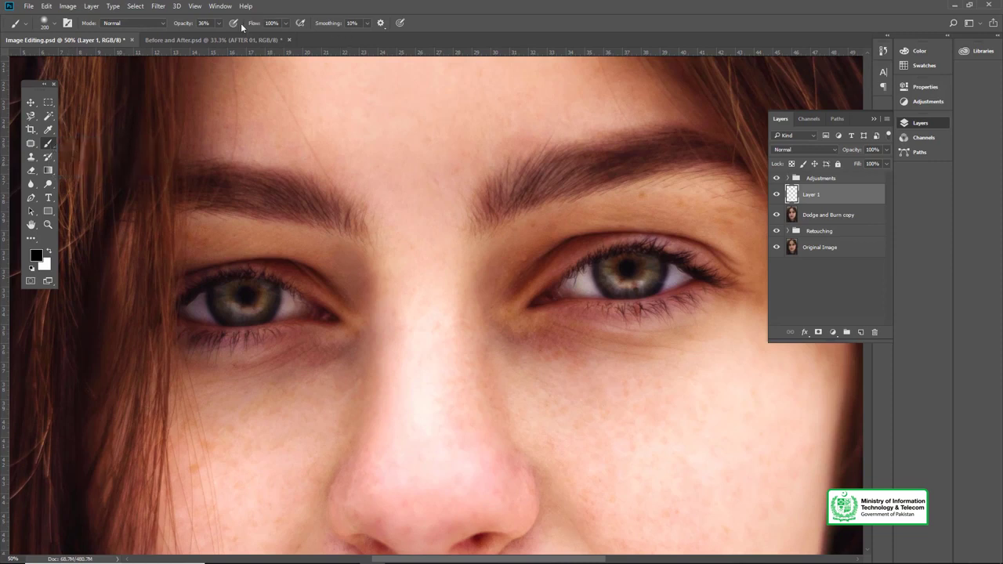
pyautogui.moveTo(210, 39); pyautogui.dragTo(204, 39)
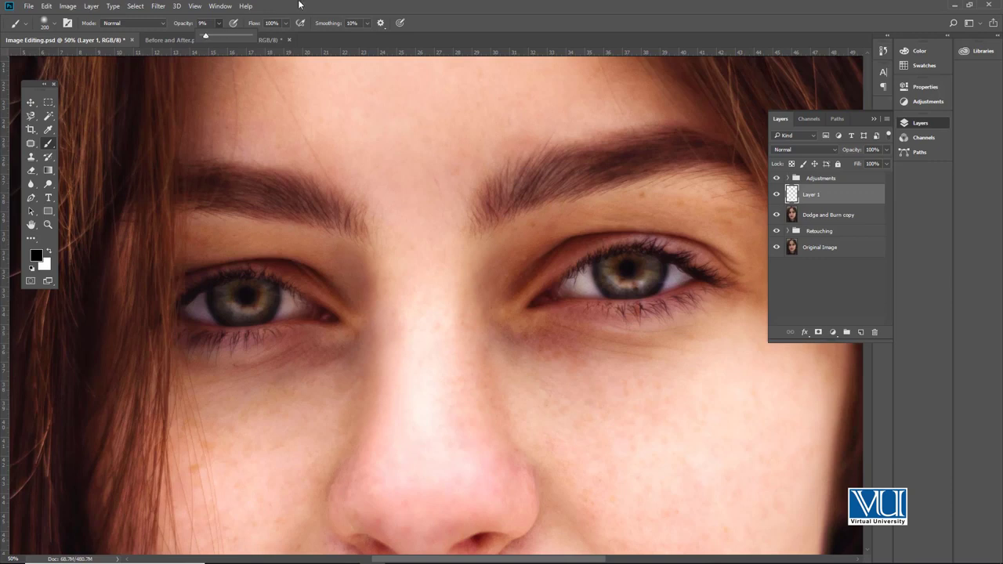
pyautogui.moveTo(284, 25)
pyautogui.mouseDown()
pyautogui.moveTo(280, 37)
pyautogui.moveTo(288, 29)
pyautogui.mouseUp()
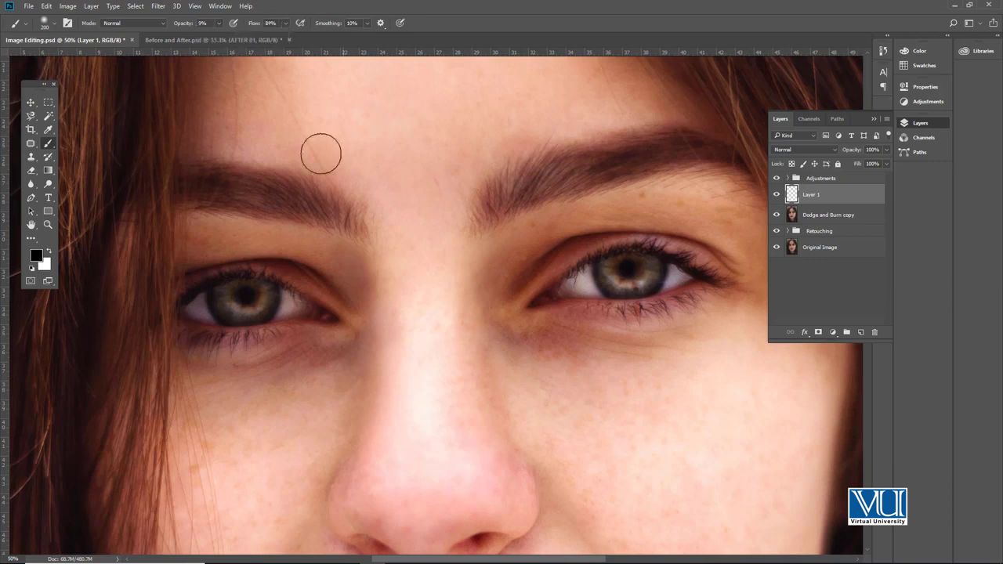
pyautogui.moveTo(386, 263); pyautogui.dragTo(381, 329)
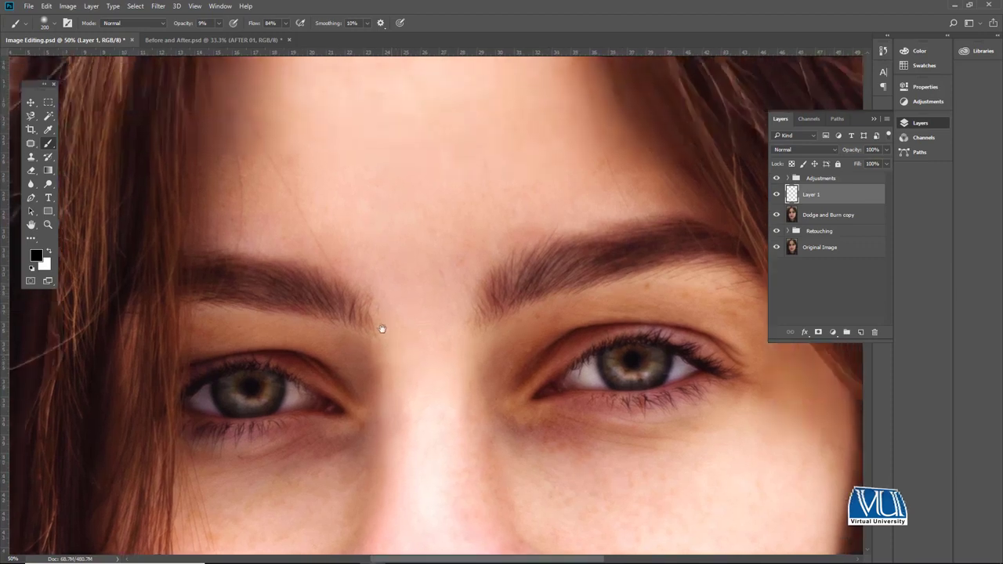
pyautogui.scroll(3, 400, 211)
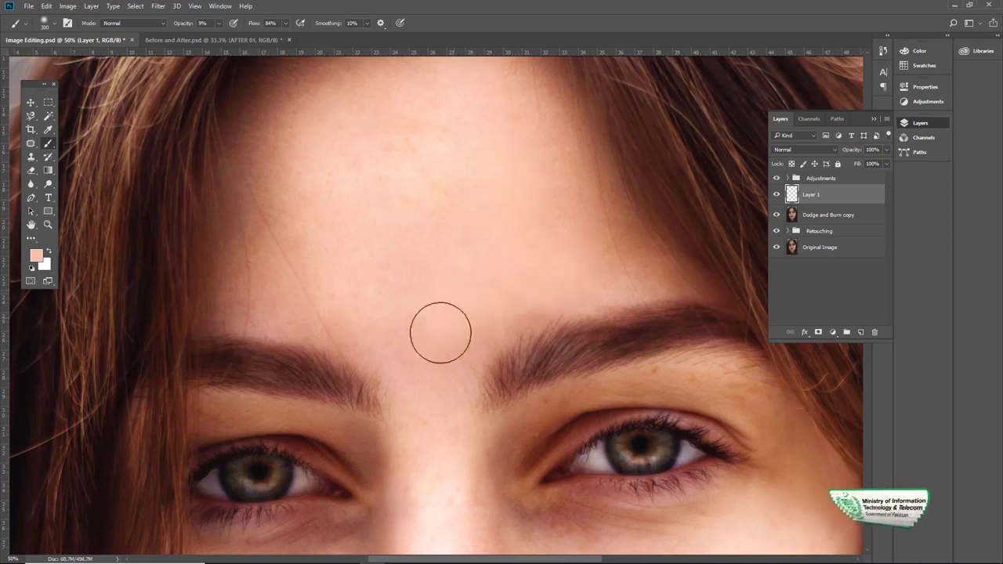
# Paint soft sampled skin tones over the forehead and near the hairline
pyautogui.scroll(2, 560, 200)
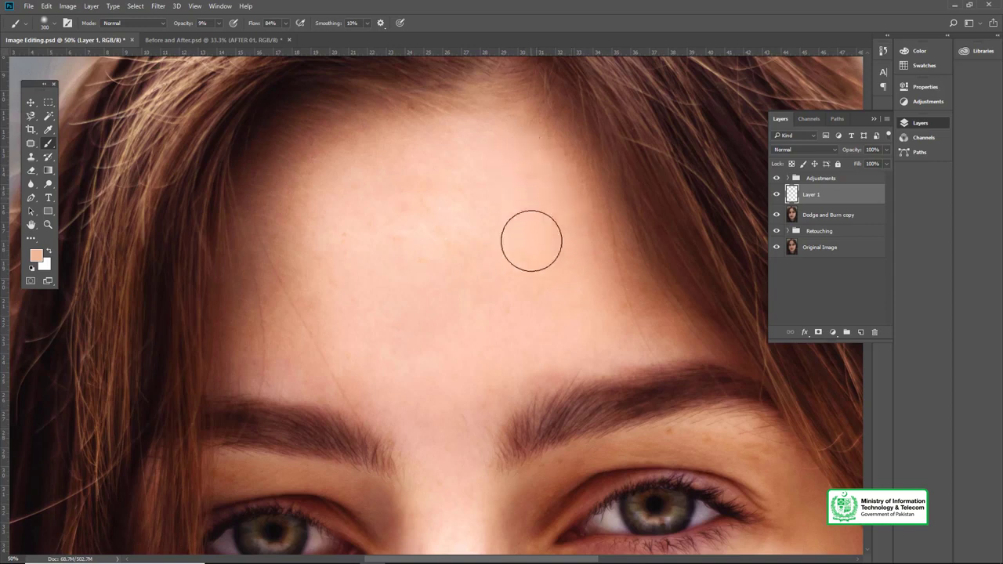
pyautogui.moveTo(478, 224); pyautogui.dragTo(515, 255)
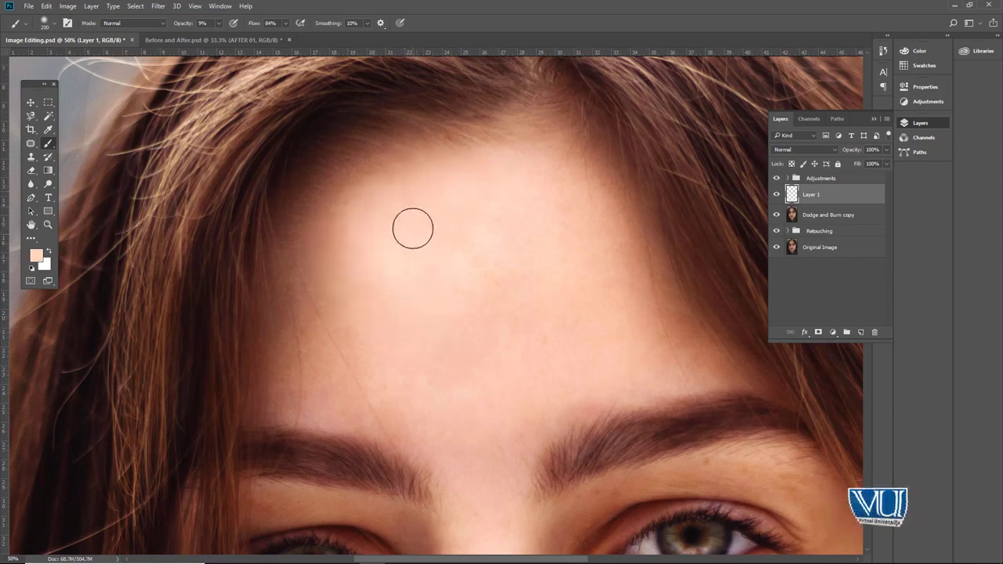
pyautogui.keyDown('alt'); pyautogui.click(429, 328); pyautogui.keyUp('alt')
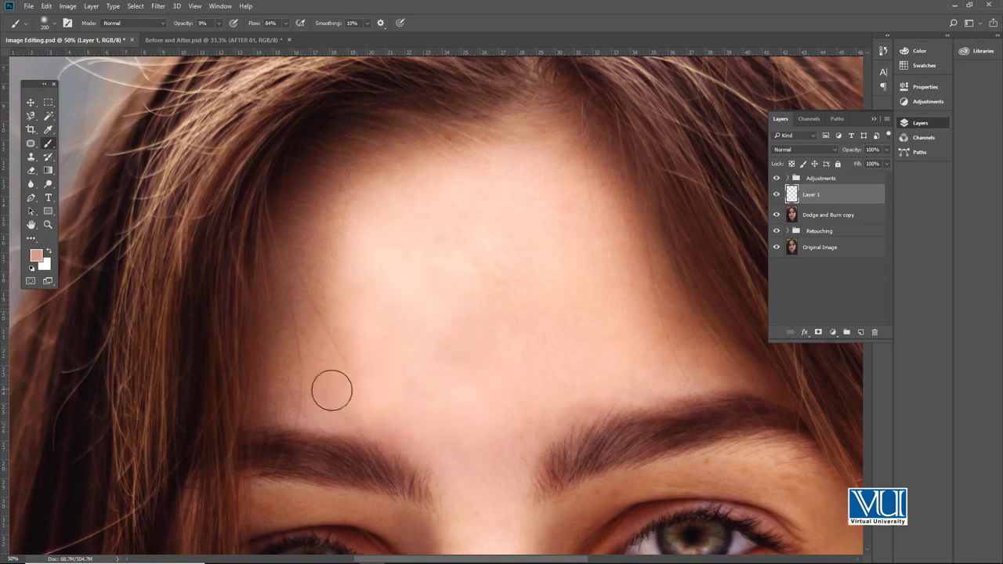
pyautogui.scroll(3, 325, 322)
pyautogui.keyDown('alt'); pyautogui.click(323, 292); pyautogui.keyUp('alt')
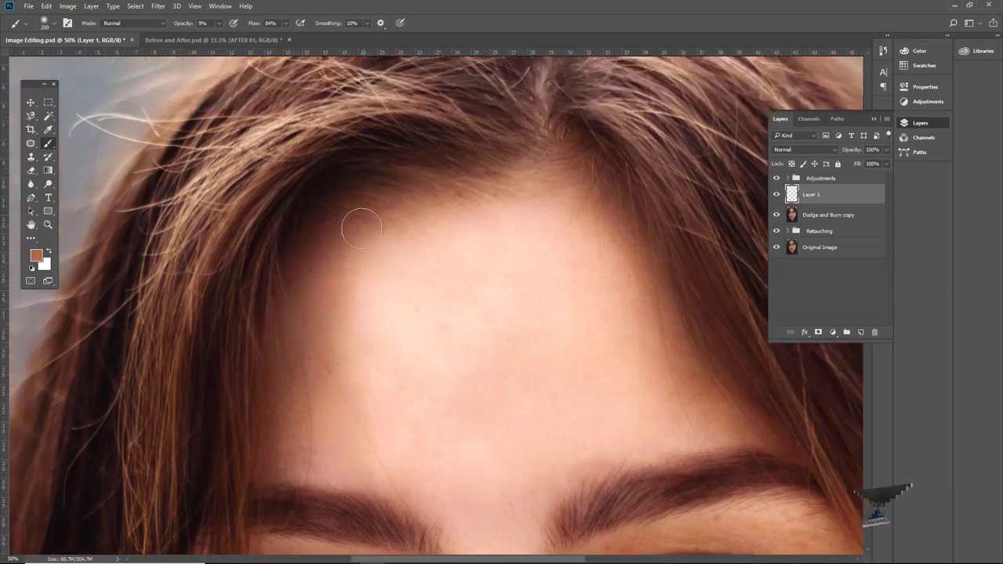
pyautogui.scroll(-2, 504, 319)
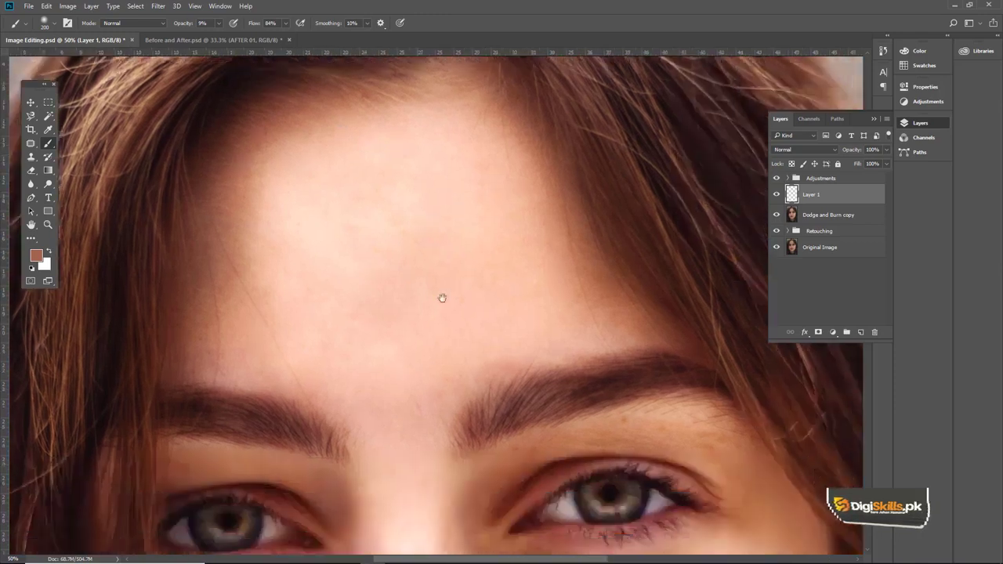
pyautogui.scroll(-2, 441, 298)
pyautogui.scroll(-2, 520, 246)
pyautogui.moveTo(476, 297); pyautogui.dragTo(463, 258)
# Even out the brows and nose bridge with a smaller brush and sampled pink and tan tones
pyautogui.keyDown('alt'); pyautogui.click(457, 235); pyautogui.keyUp('alt')
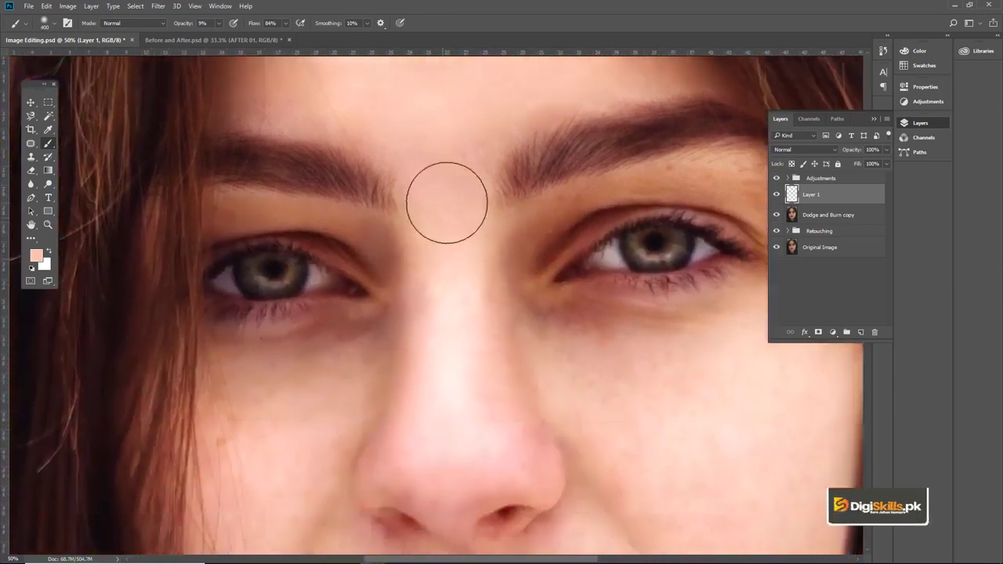
pyautogui.press('[')
pyautogui.keyDown('alt'); pyautogui.click(441, 132); pyautogui.keyUp('alt')
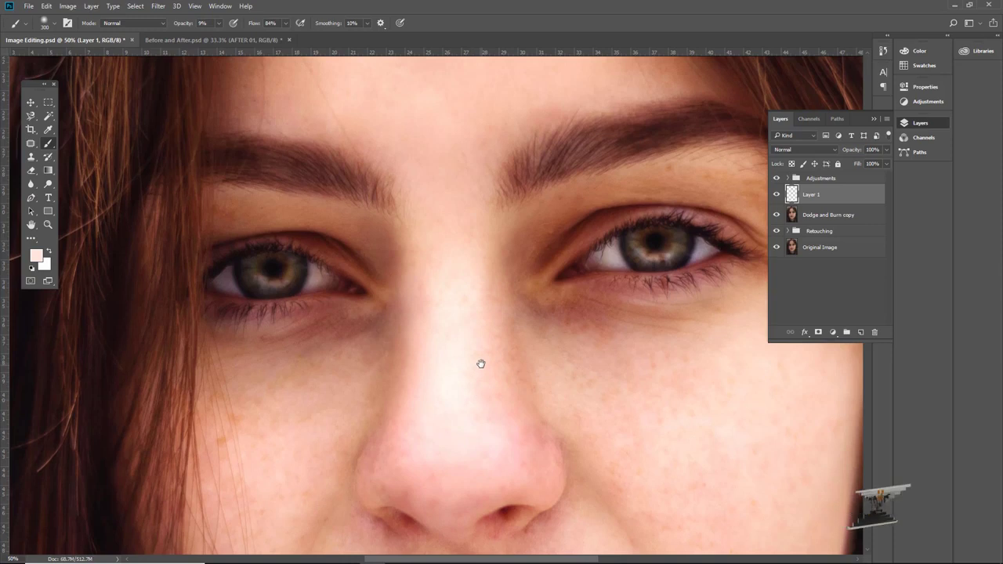
pyautogui.press('[')
pyautogui.press('[')
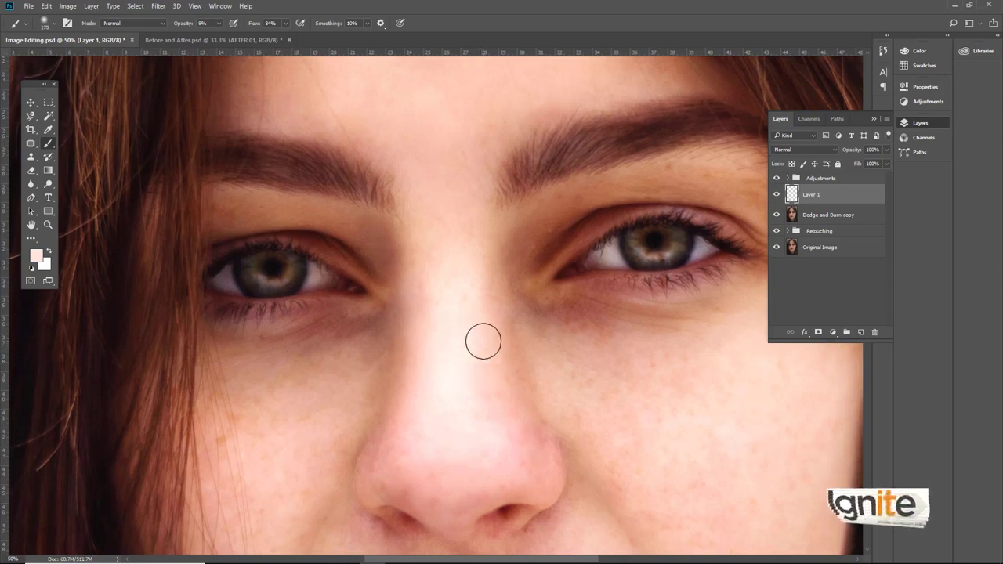
pyautogui.keyDown('alt'); pyautogui.click(502, 328); pyautogui.keyUp('alt')
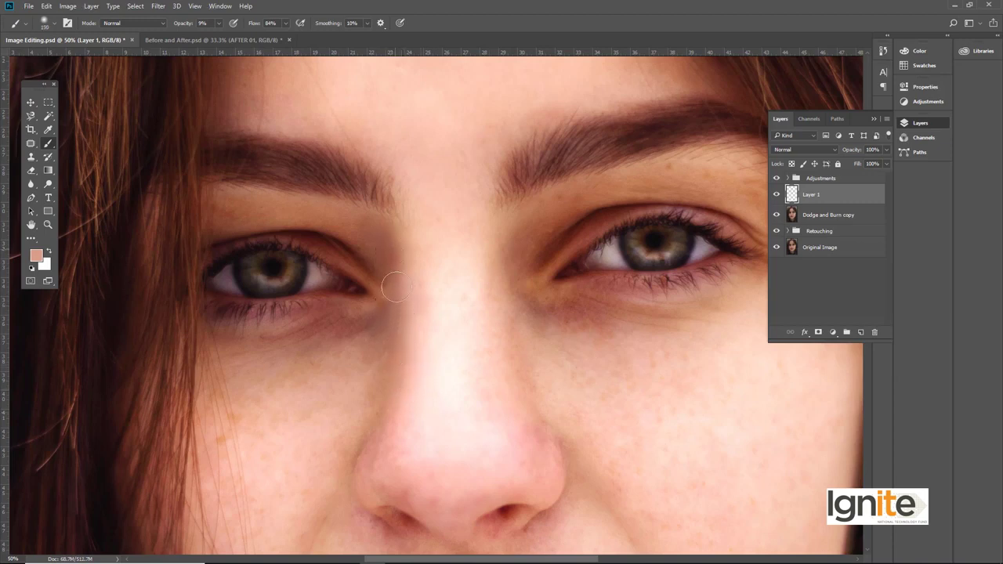
pyautogui.moveTo(387, 250); pyautogui.dragTo(395, 275)
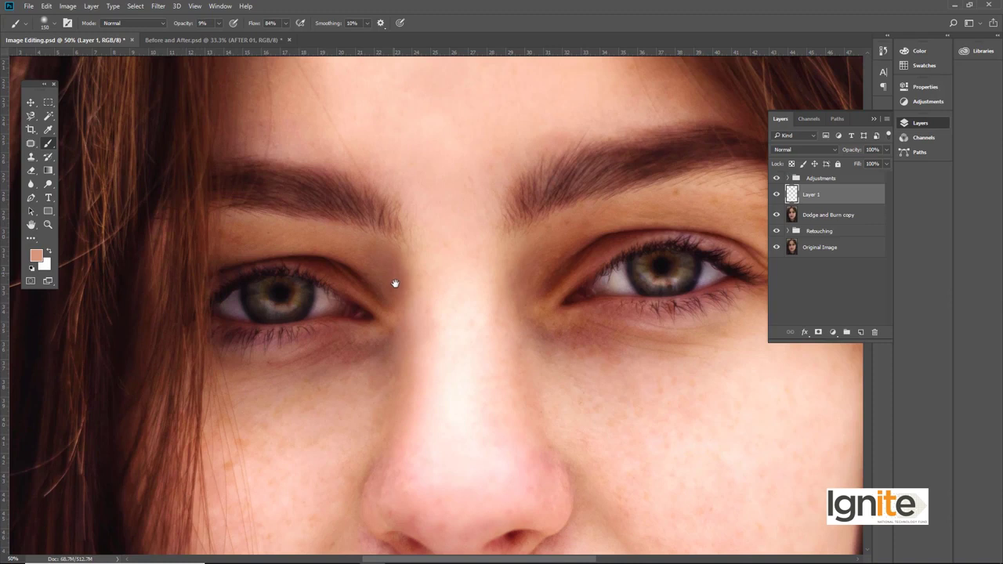
pyautogui.keyDown('alt'); pyautogui.click(344, 236); pyautogui.keyUp('alt')
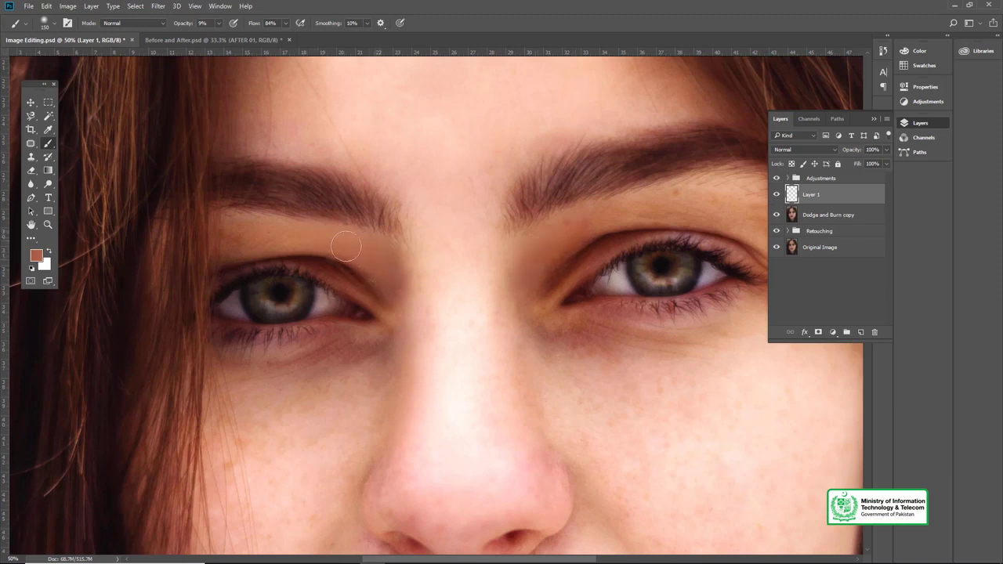
# Smooth the left cheek with light pink sampled tones using a larger brush
pyautogui.moveTo(461, 379)
pyautogui.mouseDown()
pyautogui.moveTo(318, 237)
pyautogui.moveTo(369, 298)
pyautogui.mouseUp()
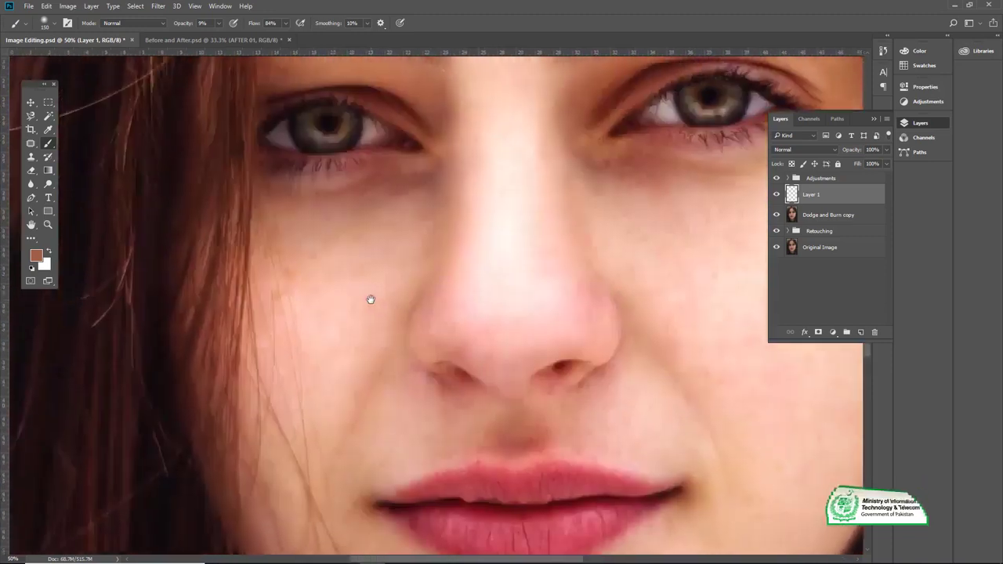
pyautogui.keyDown('alt'); pyautogui.click(379, 239); pyautogui.keyUp('alt')
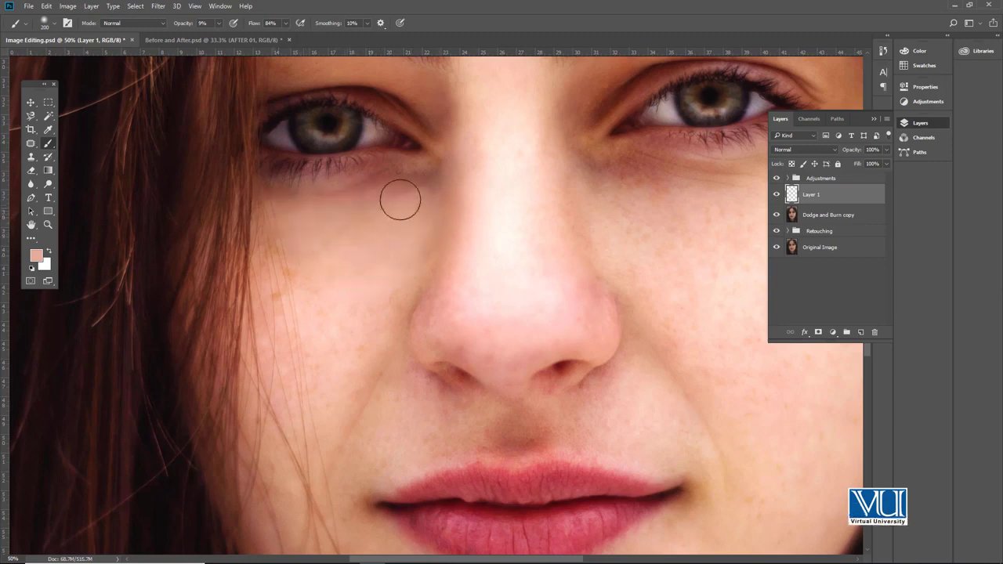
pyautogui.keyDown('alt'); pyautogui.click(332, 272); pyautogui.keyUp('alt')
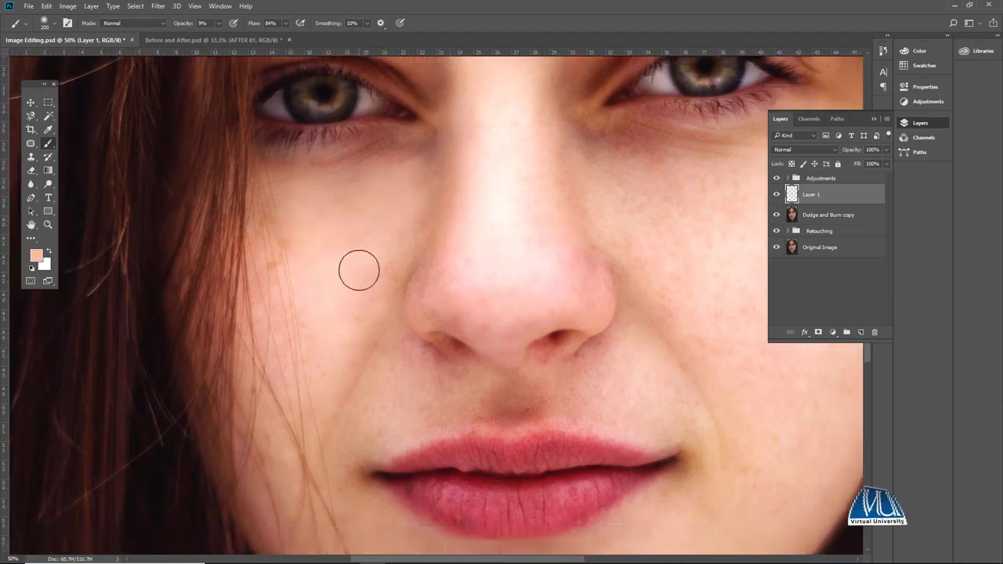
pyautogui.press(']')
pyautogui.press(']')
pyautogui.press(']')
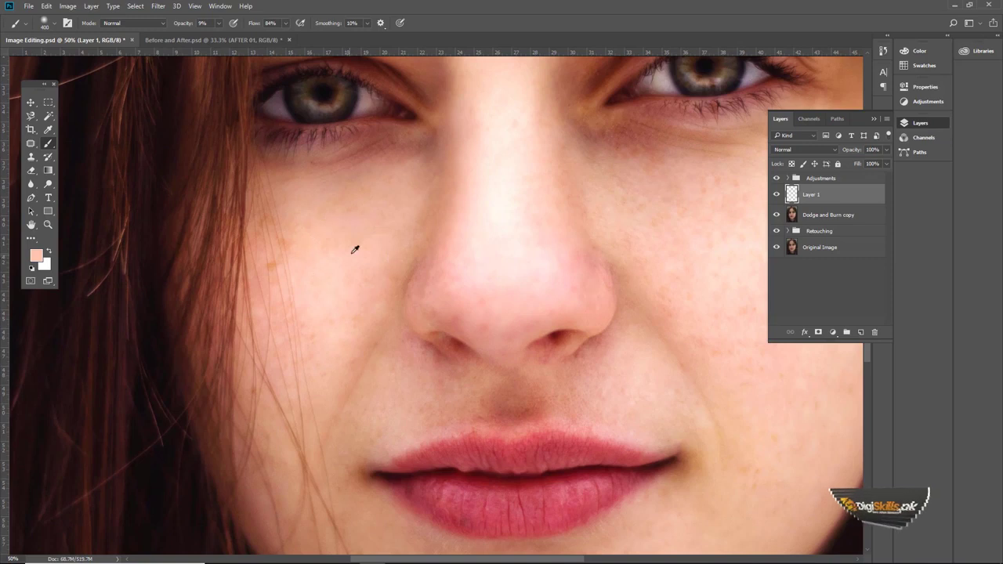
# Smooth the right cheek with lighter and pinker sampled tones using a smaller brush
pyautogui.moveTo(603, 199); pyautogui.dragTo(471, 227)
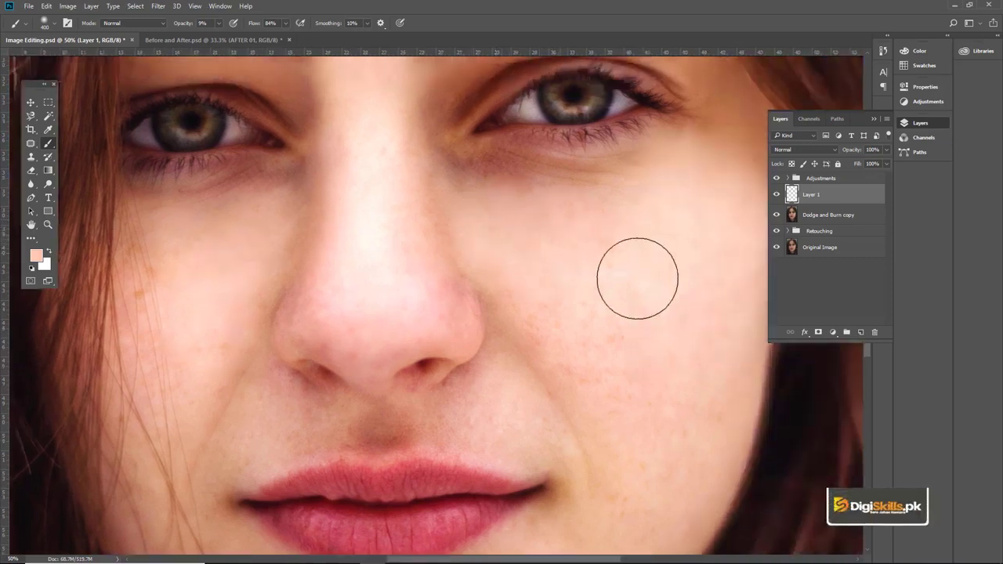
pyautogui.moveTo(616, 259); pyautogui.dragTo(506, 234)
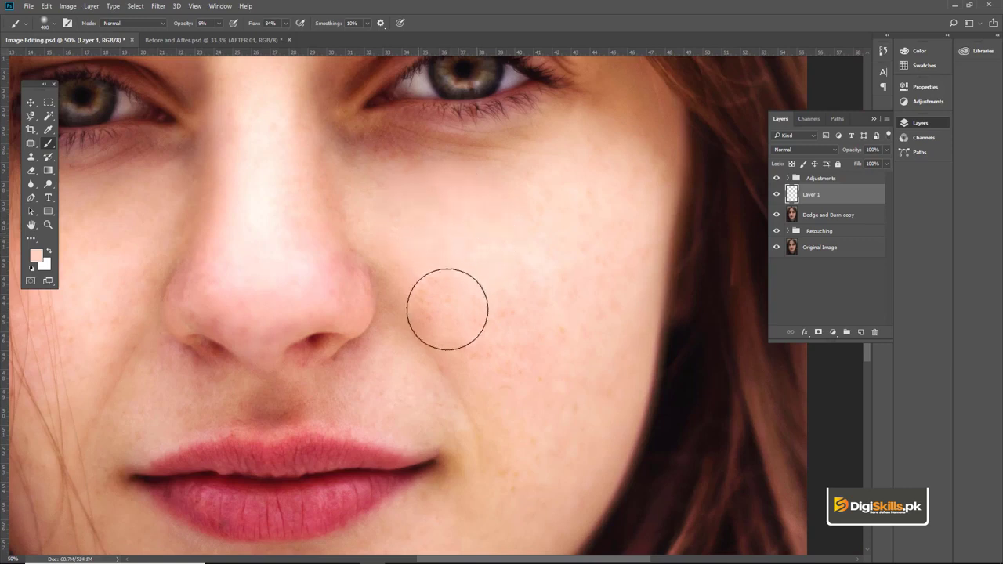
pyautogui.keyDown('alt'); pyautogui.click(541, 261); pyautogui.keyUp('alt')
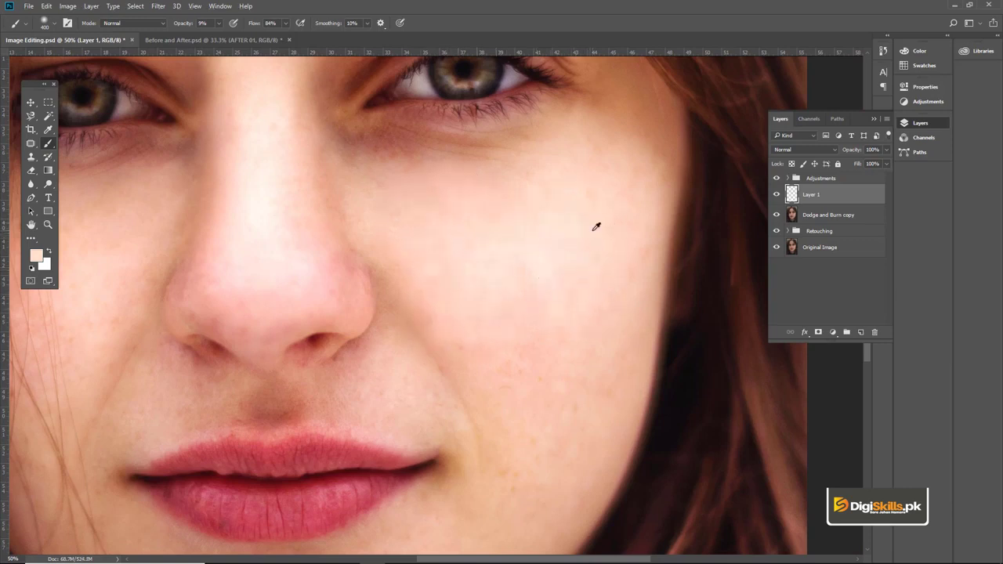
pyautogui.moveTo(497, 259); pyautogui.dragTo(532, 308)
pyautogui.press('[')
pyautogui.press('[')
pyautogui.press('[')
pyautogui.keyDown('alt'); pyautogui.click(482, 227); pyautogui.keyUp('alt')
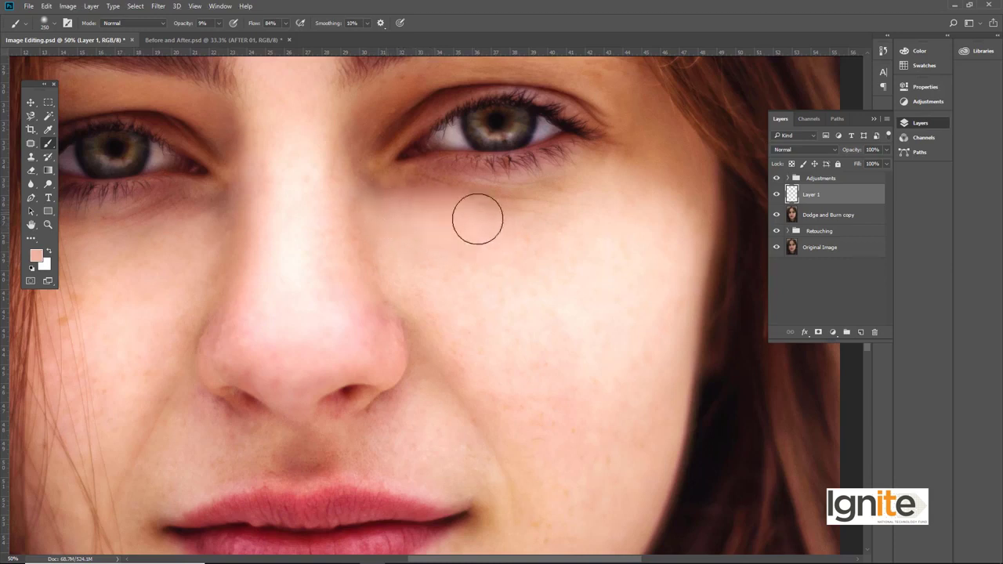
# Soften the under-eye area with a darker orange sampled tone
pyautogui.moveTo(577, 217); pyautogui.dragTo(546, 256)
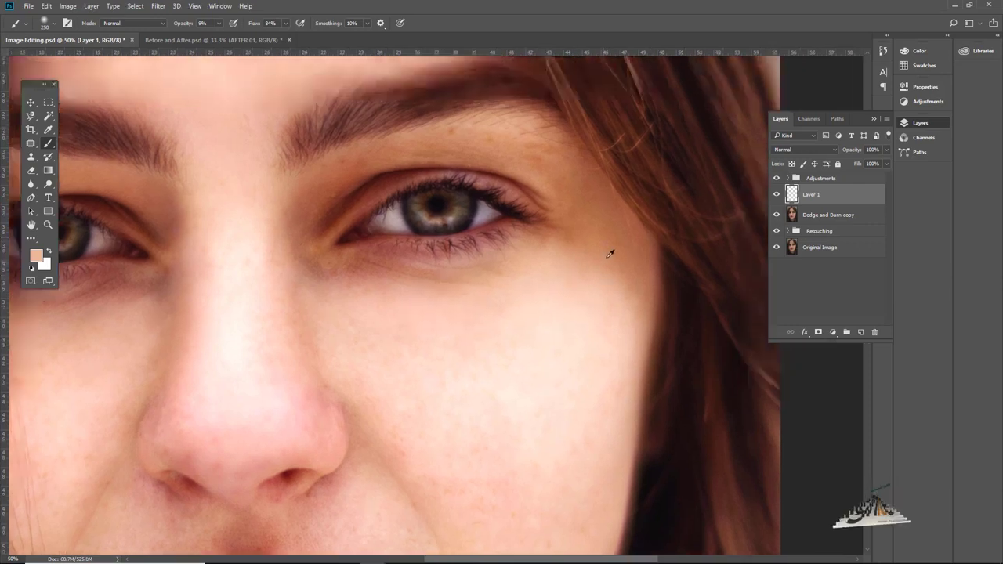
pyautogui.keyDown('alt'); pyautogui.click(611, 251); pyautogui.keyUp('alt')
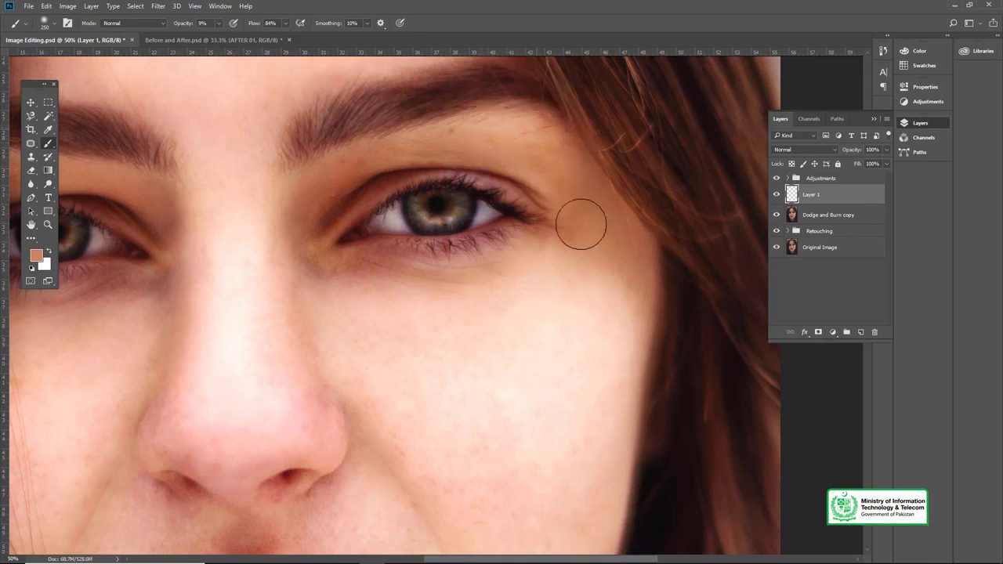
pyautogui.moveTo(453, 251); pyautogui.dragTo(571, 139)
pyautogui.moveTo(451, 315)
pyautogui.mouseDown()
pyautogui.moveTo(523, 236)
pyautogui.moveTo(480, 258)
pyautogui.mouseUp()
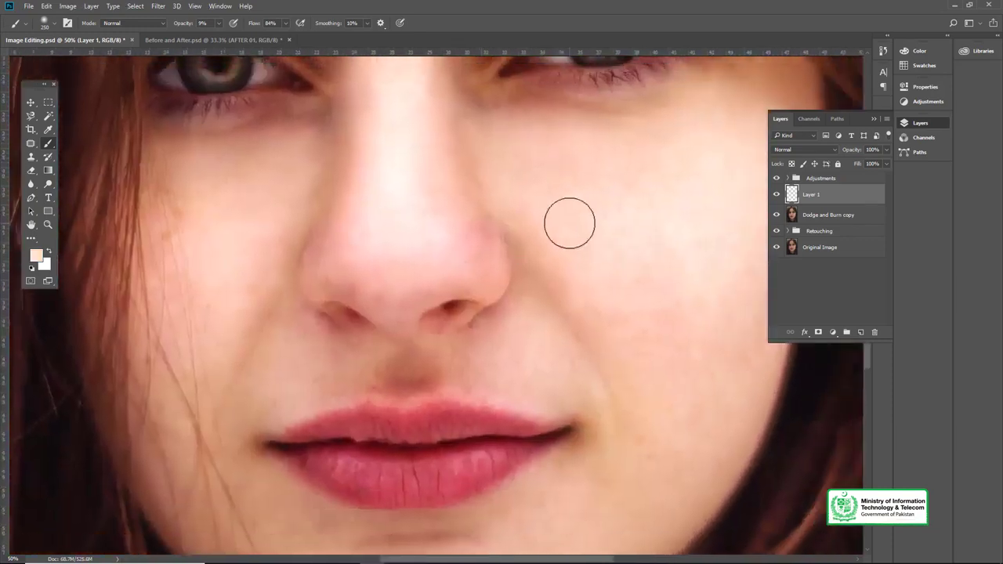
pyautogui.moveTo(605, 210); pyautogui.dragTo(580, 155)
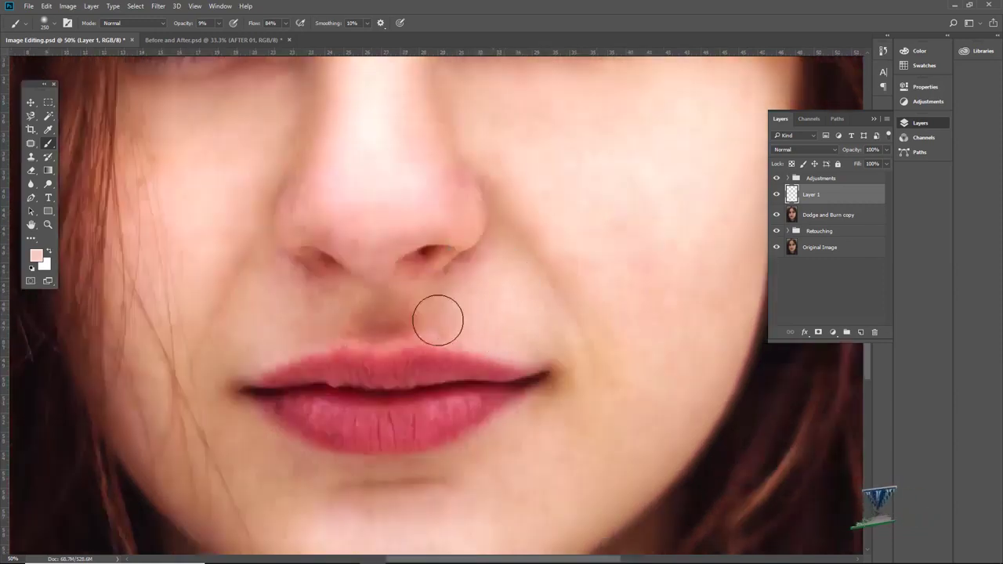
# Sample darker and lighter skin tones around the lips and chin
pyautogui.moveTo(404, 303); pyautogui.dragTo(463, 301)
pyautogui.keyDown('alt'); pyautogui.click(513, 282); pyautogui.keyUp('alt')
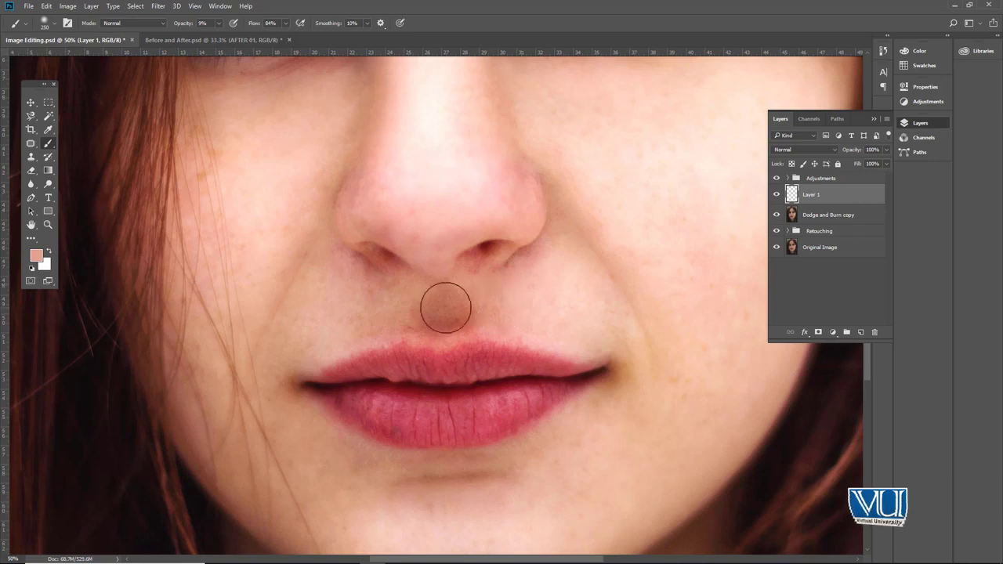
pyautogui.keyDown('alt'); pyautogui.click(405, 303); pyautogui.keyUp('alt')
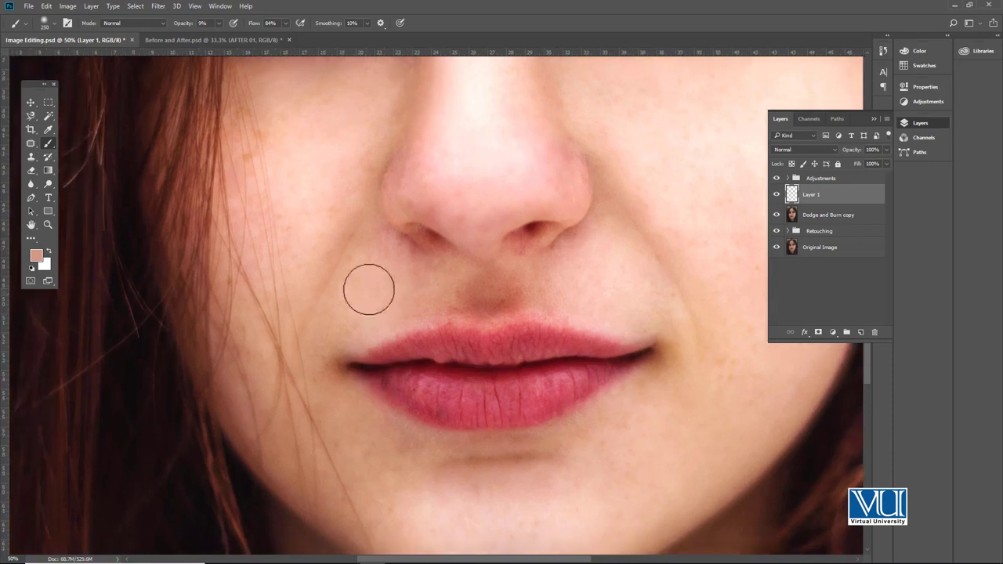
pyautogui.moveTo(369, 287); pyautogui.dragTo(419, 220)
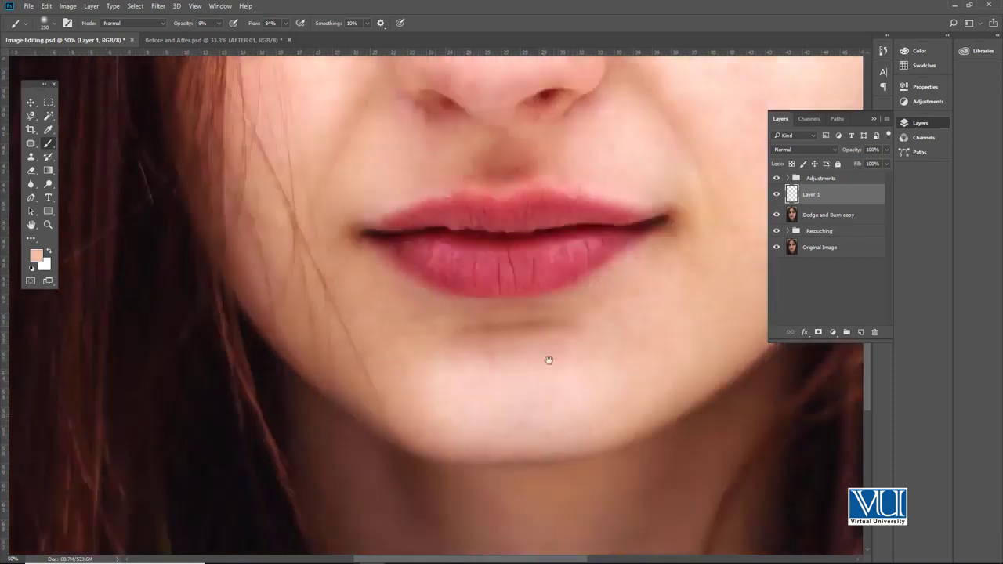
pyautogui.moveTo(549, 360); pyautogui.dragTo(459, 392)
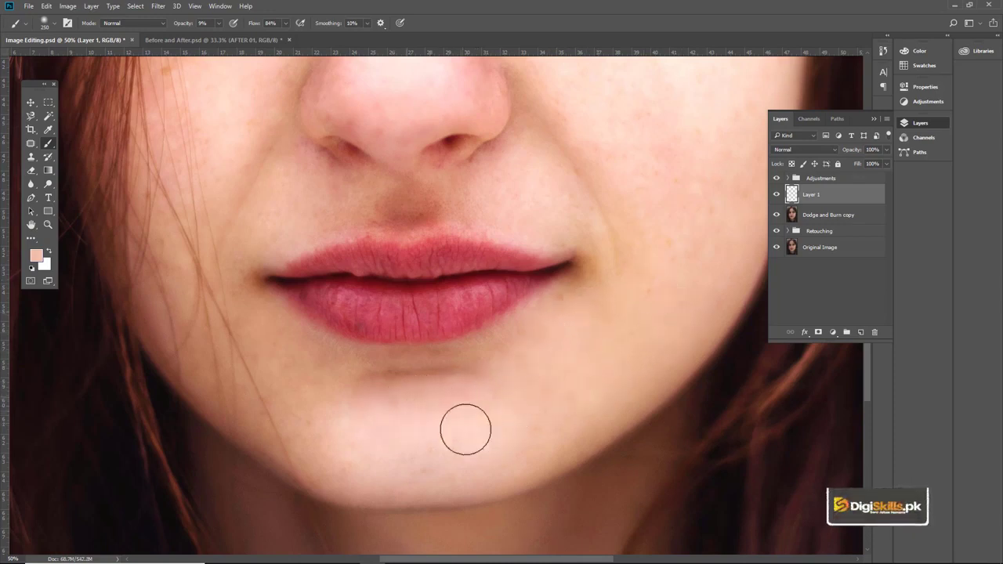
# Zoom in and paint soft sampled skin tone under the lower lip with a smaller brush
pyautogui.hotkey('ctrl', '+')
pyautogui.hotkey('ctrl', '+')
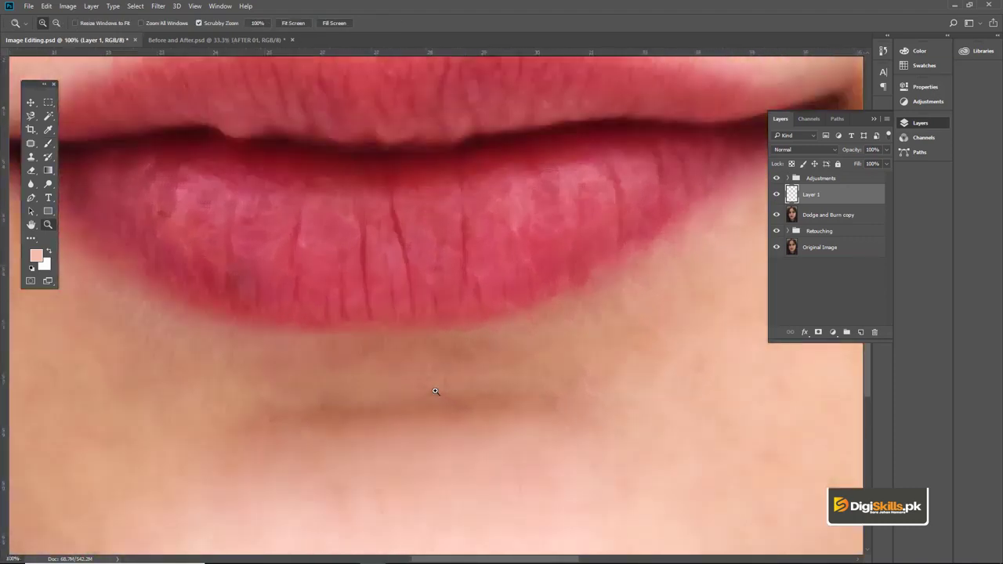
pyautogui.hotkey('ctrl', '+')
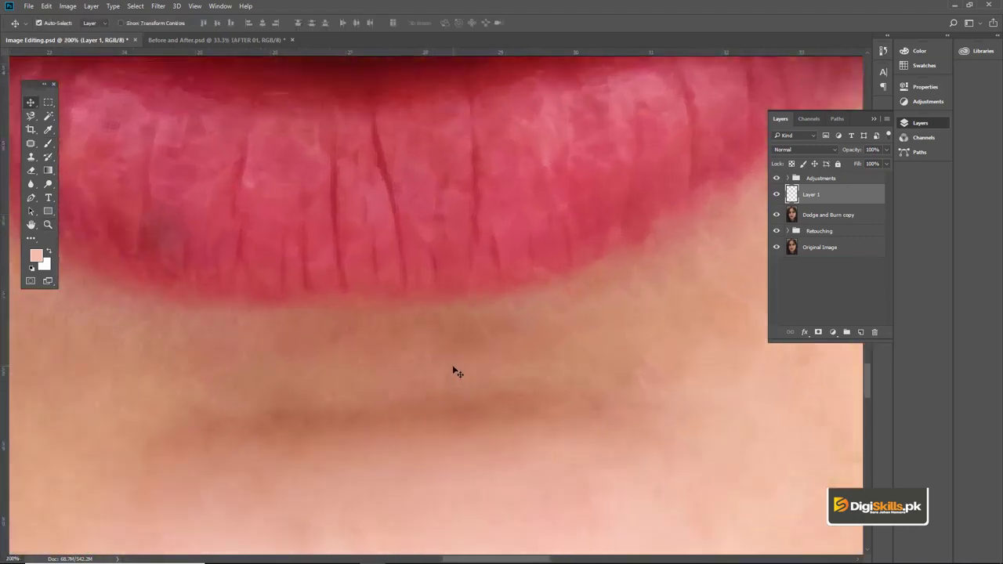
pyautogui.press('[')
pyautogui.press('[')
pyautogui.press('[')
pyautogui.press('[')
pyautogui.press('[')
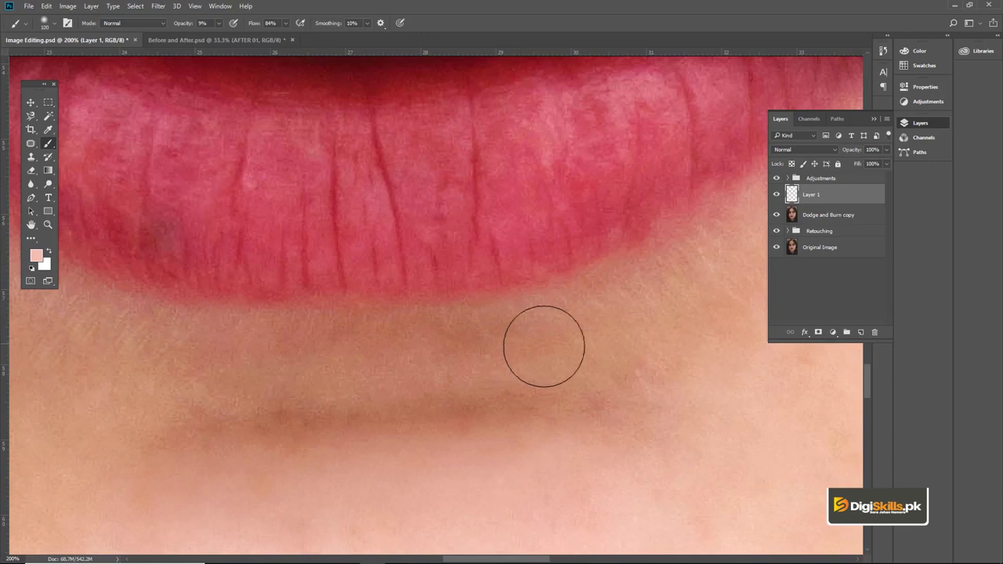
pyautogui.keyDown('alt'); pyautogui.click(616, 343); pyautogui.keyUp('alt')
pyautogui.moveTo(648, 316)
pyautogui.mouseDown()
pyautogui.moveTo(372, 352)
pyautogui.moveTo(220, 335)
pyautogui.moveTo(181, 357)
pyautogui.mouseUp()
pyautogui.hotkey('ctrl', '-')
pyautogui.hotkey('ctrl', '-')
pyautogui.hotkey('ctrl', '-')
pyautogui.hotkey('ctrl', '-')
pyautogui.hotkey('ctrl', '-')
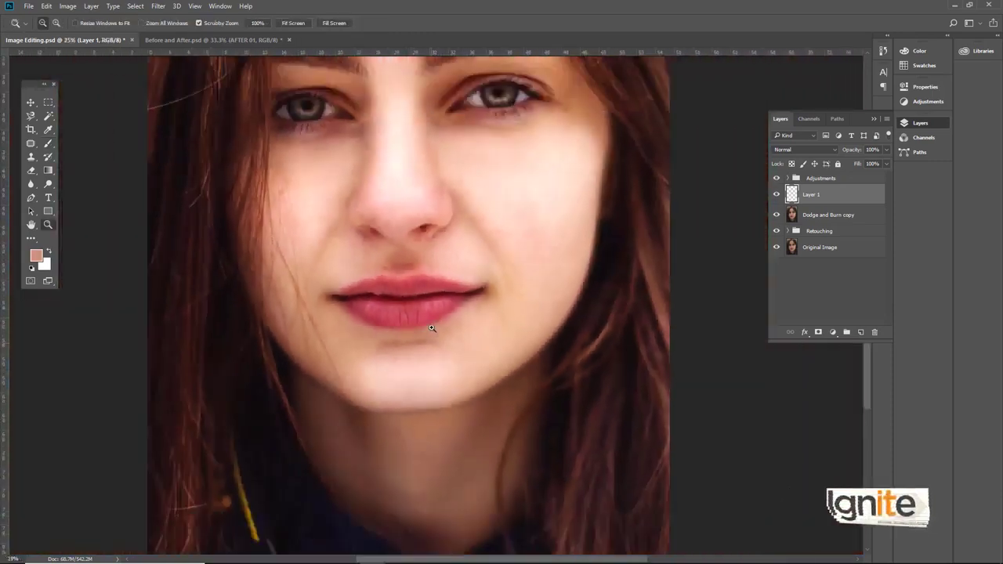
# Zoom in on the nose and soften the nose tip and nostril sides
pyautogui.hotkey('ctrl', '+')
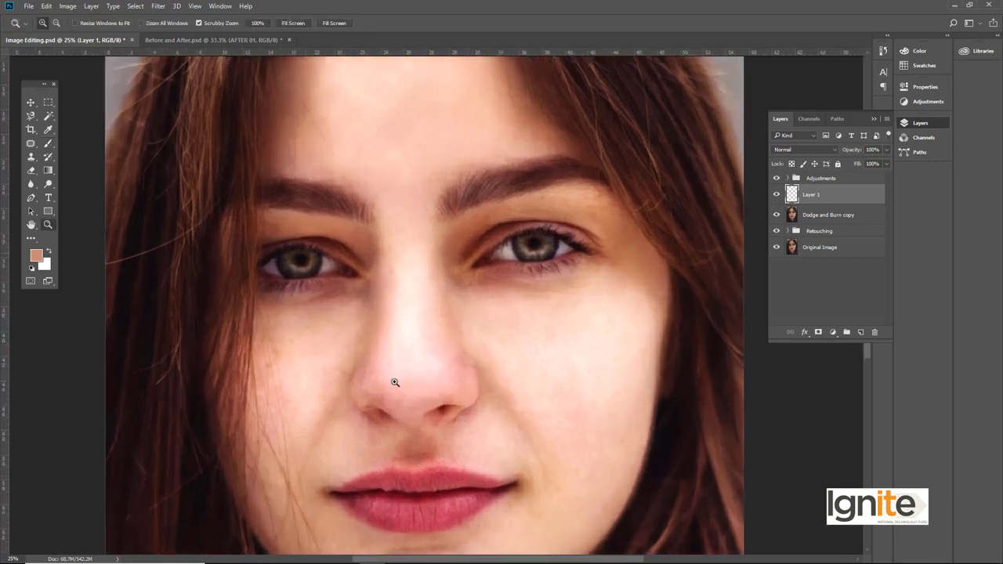
pyautogui.hotkey('ctrl', '+')
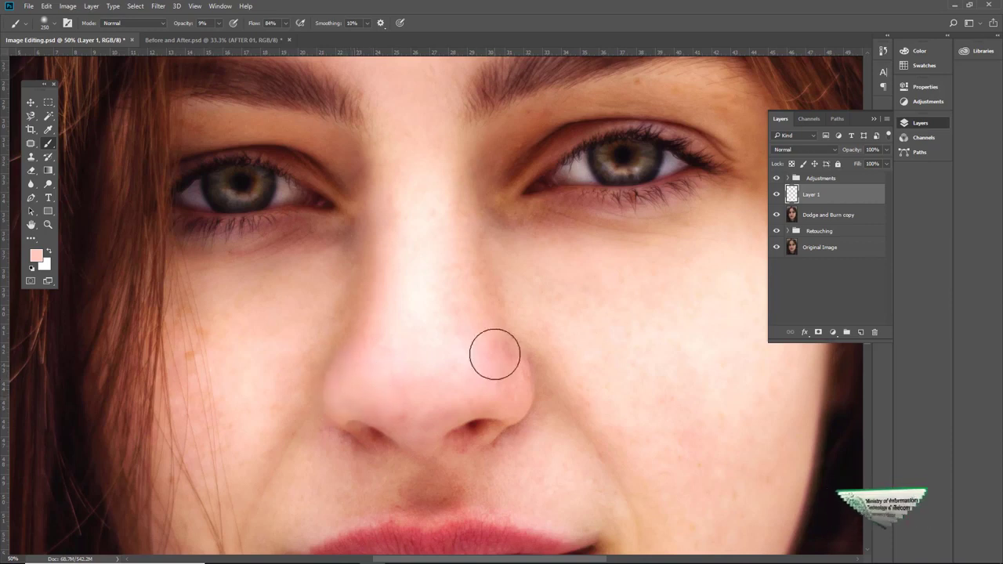
pyautogui.scroll(3, 439, 283)
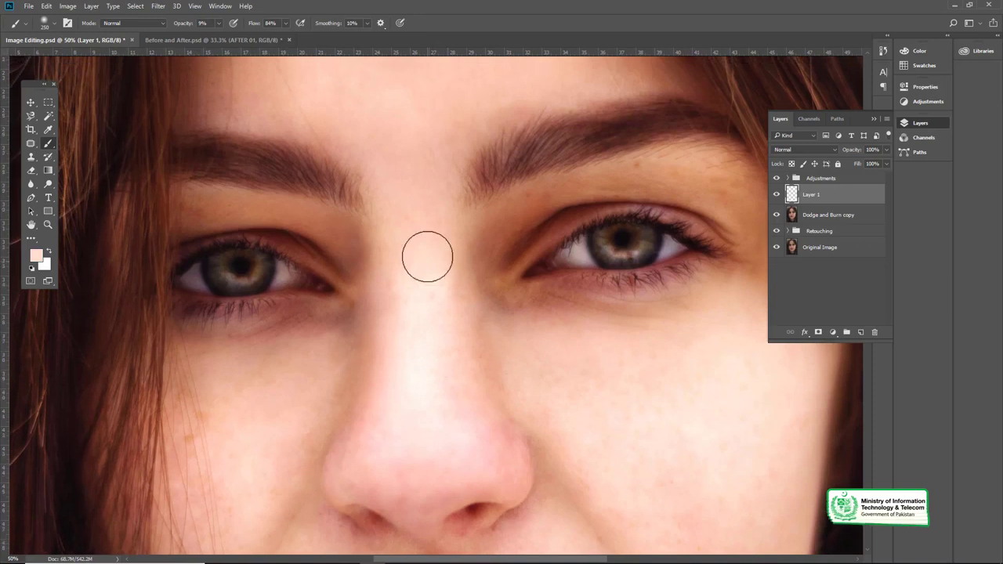
pyautogui.scroll(1, 460, 291)
pyautogui.scroll(1, 470, 235)
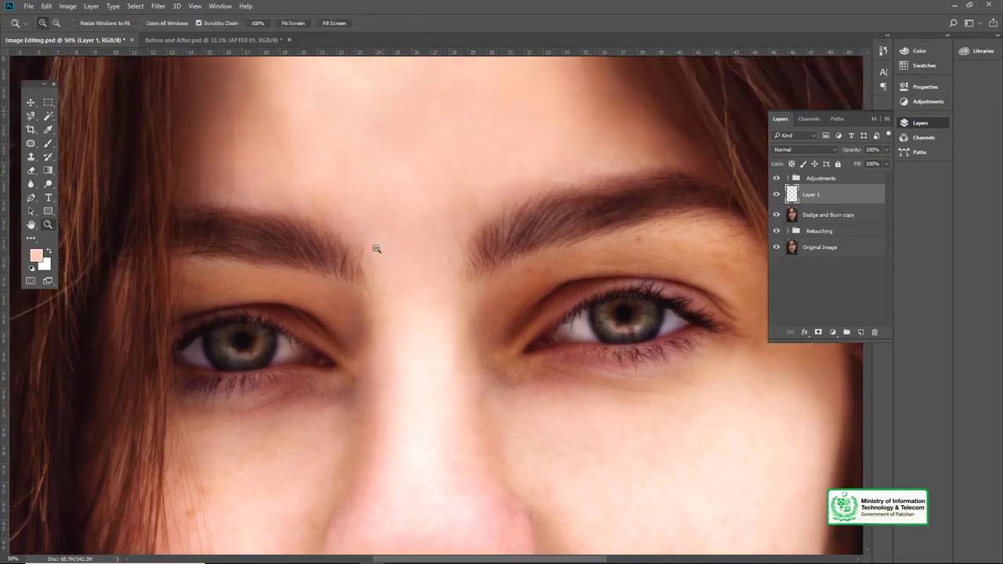
pyautogui.hotkey('ctrl', 'Tab')
# Rename Layer 1 to Brush and toggle its visibility to compare the painting
pyautogui.doubleClick(800, 187)
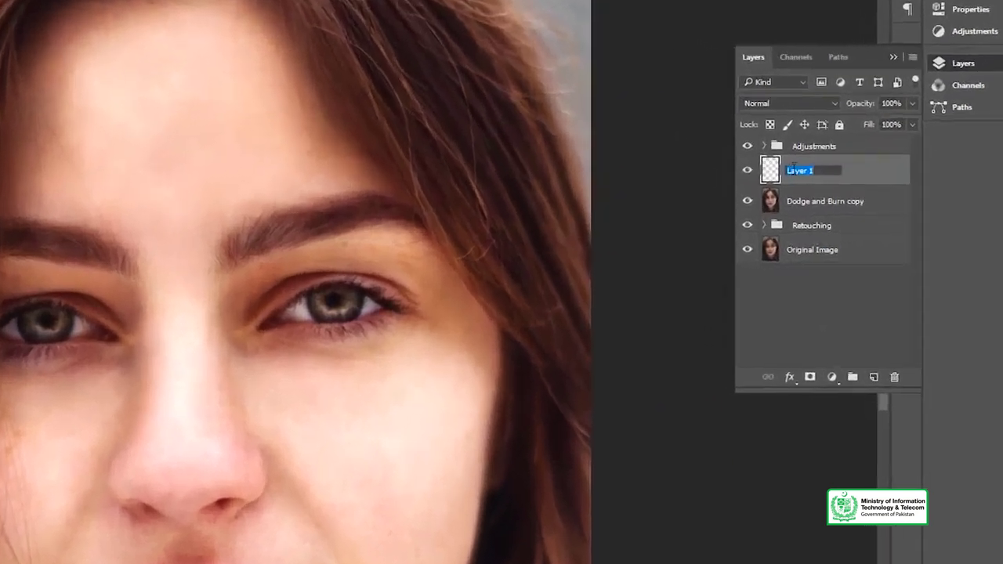
pyautogui.write('Brush')
pyautogui.press('Return')
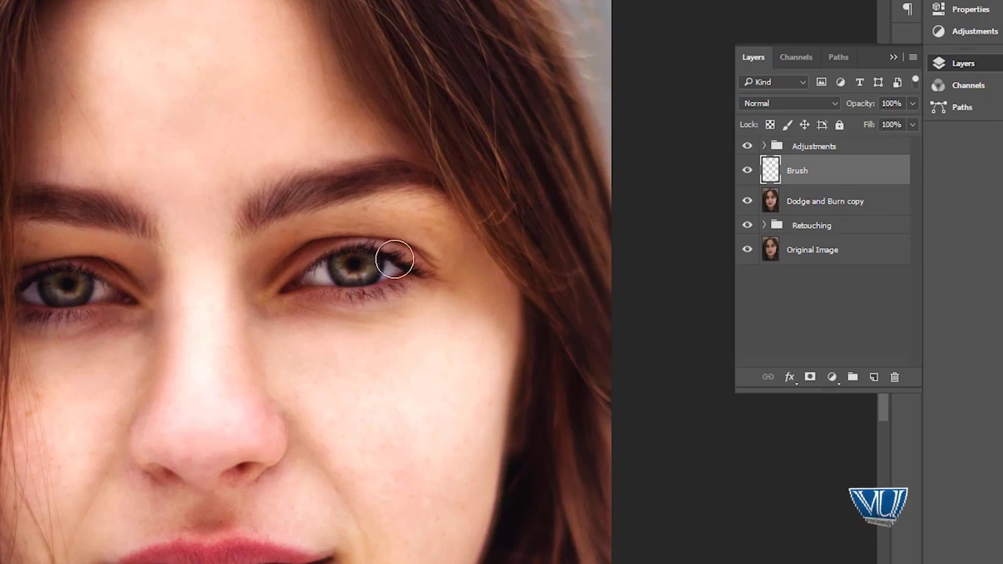
pyautogui.click(747, 171)
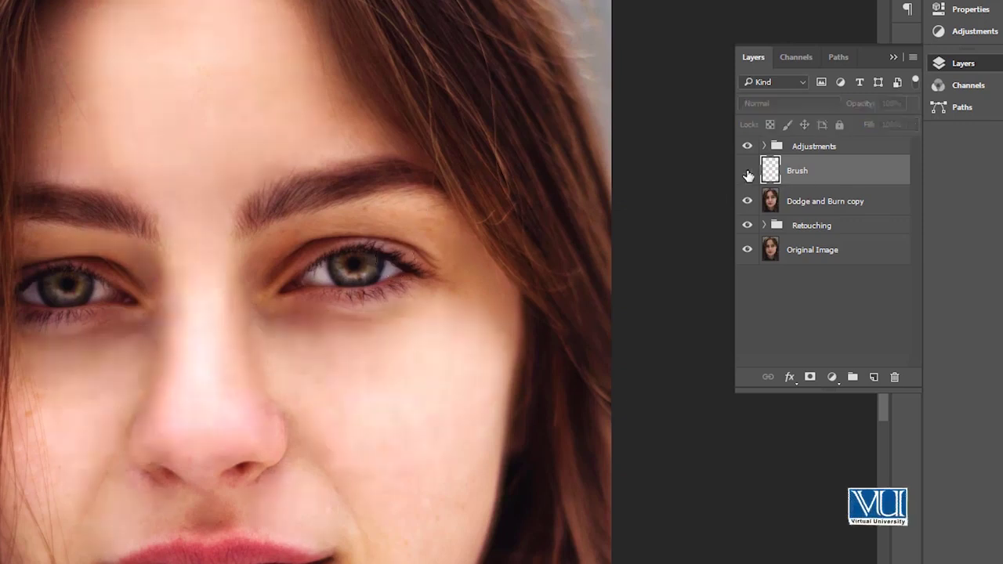
pyautogui.click(747, 171)
pyautogui.click(747, 171)
# Pan to the eyes and select the Dodge and Burn copy layer
pyautogui.moveTo(350, 152); pyautogui.dragTo(369, 112)
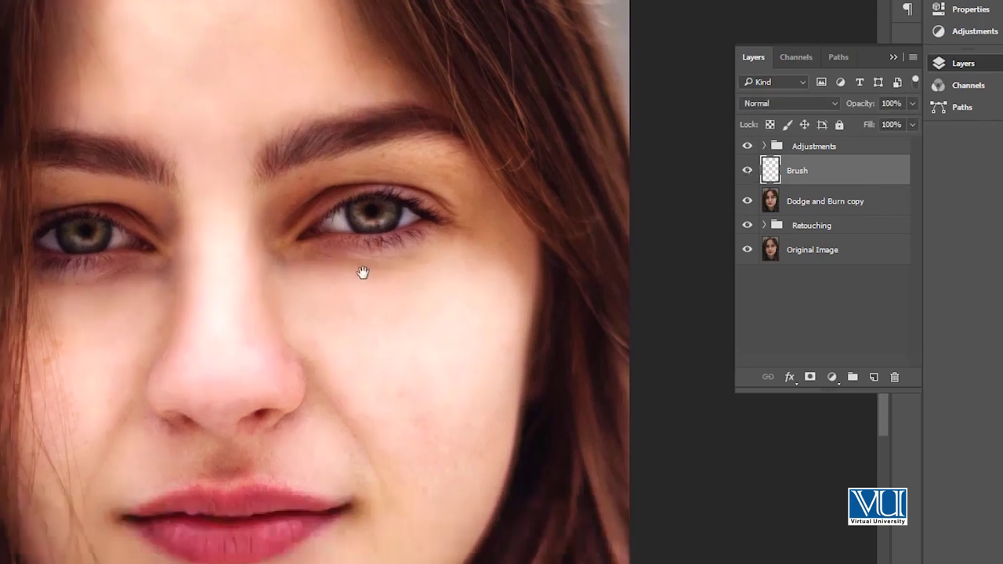
pyautogui.moveTo(365, 269); pyautogui.dragTo(363, 272)
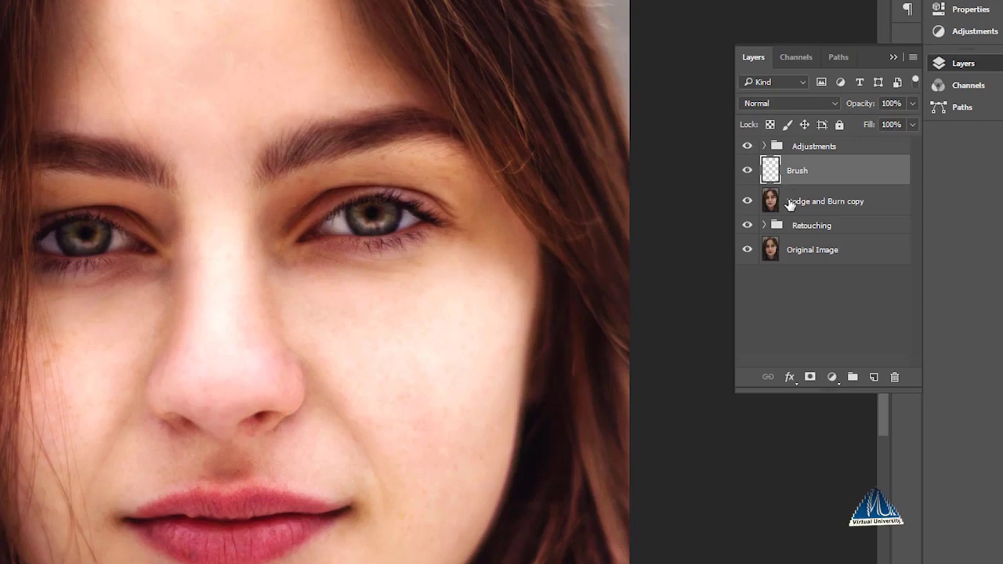
pyautogui.click(792, 201)
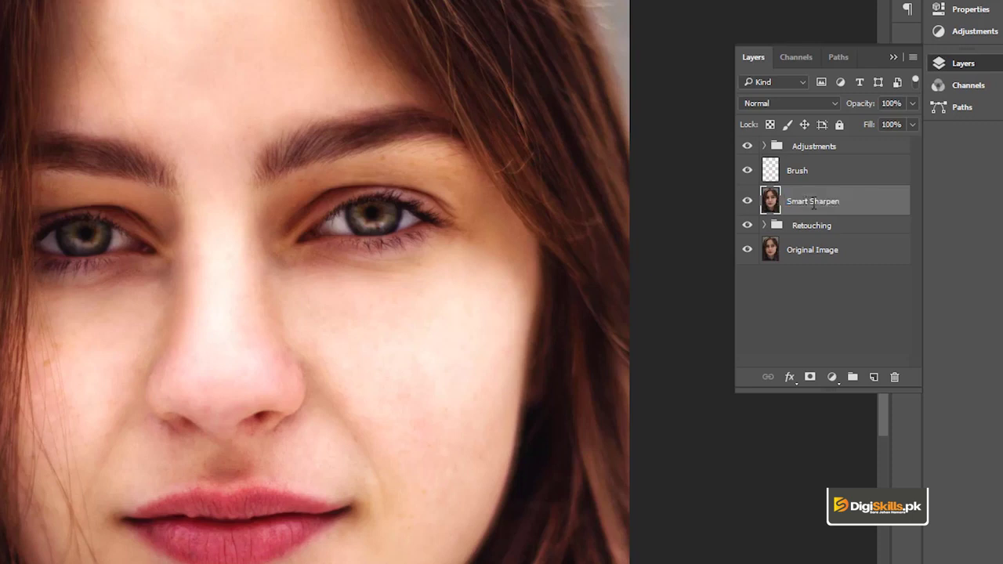
pyautogui.write('Smart Sharpen')
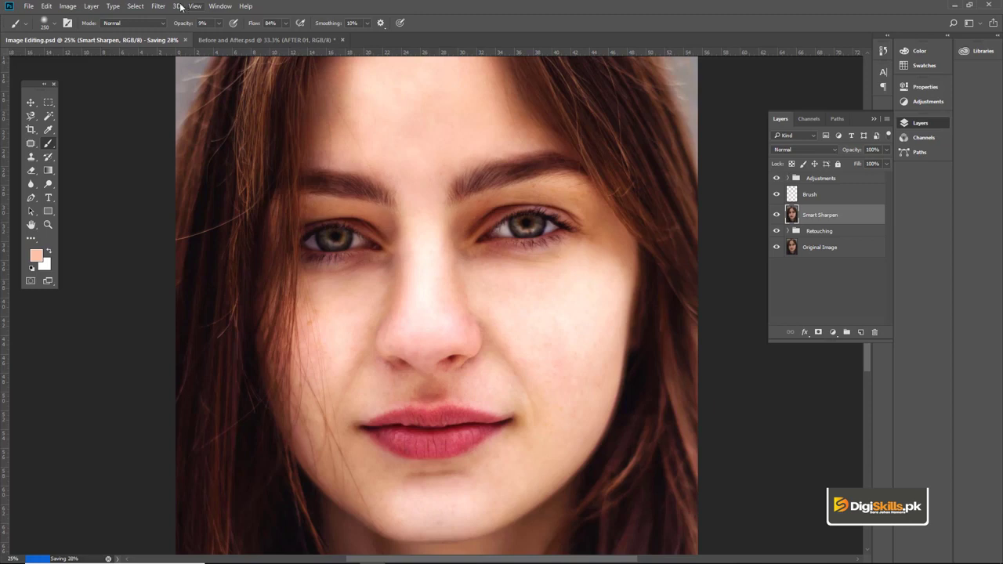
# Open the Smart Sharpen filter from Filter > Sharpen
pyautogui.click(161, 7)
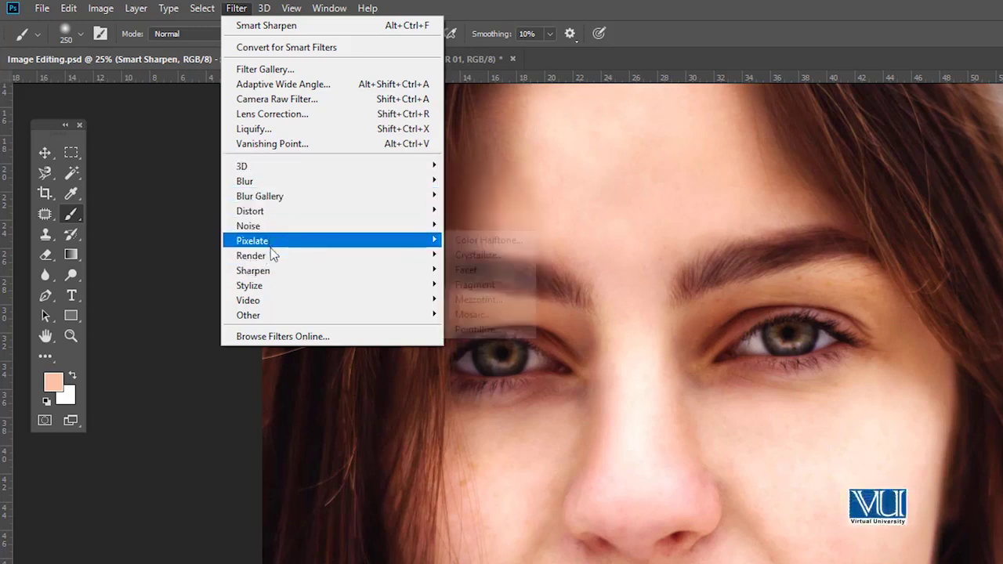
pyautogui.moveTo(254, 270)
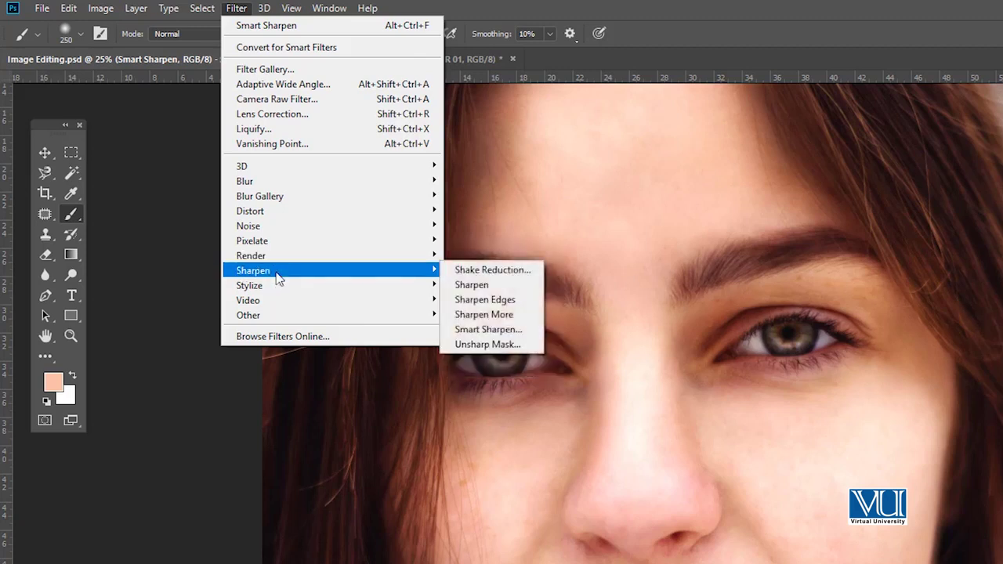
pyautogui.click(487, 329)
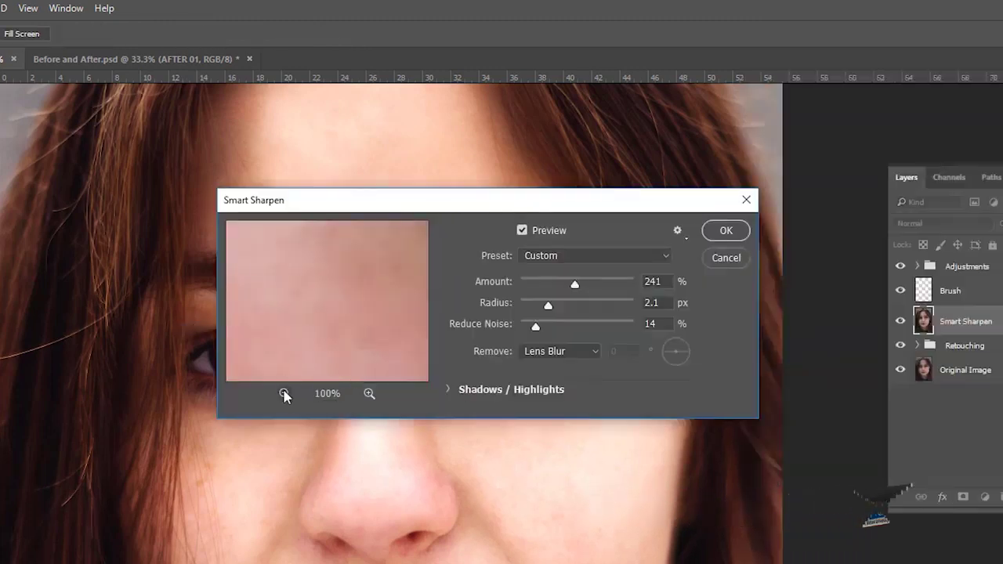
# Apply Smart Sharpen at 293% amount, 4.0 px radius and 38% noise reduction
pyautogui.click(284, 394)
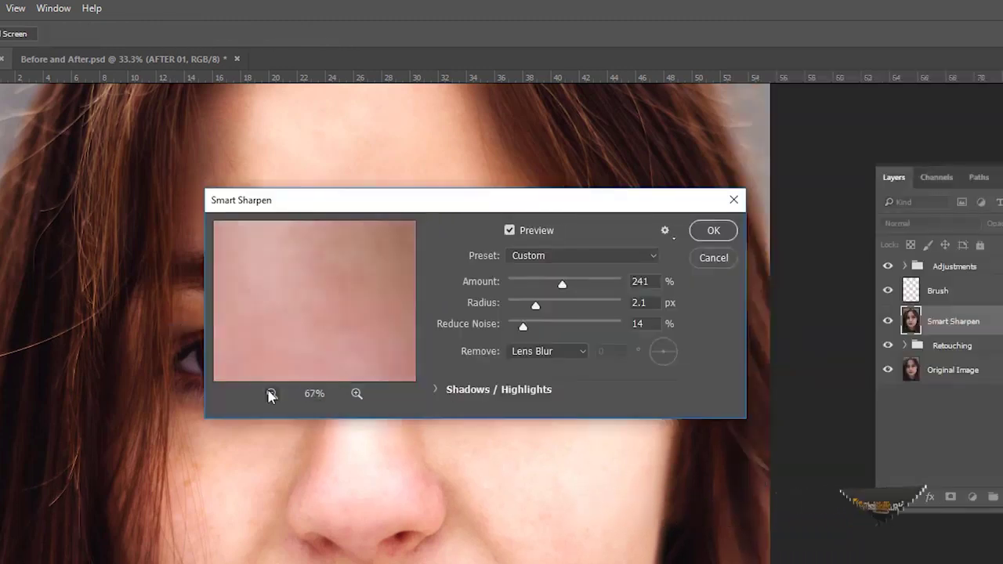
pyautogui.click(284, 393)
pyautogui.click(283, 394)
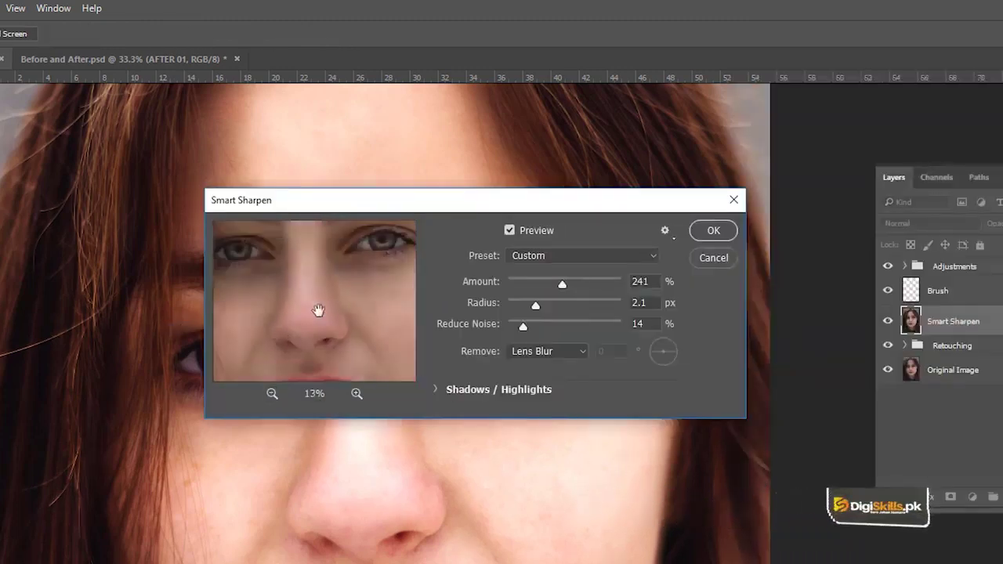
pyautogui.moveTo(319, 311); pyautogui.dragTo(352, 364)
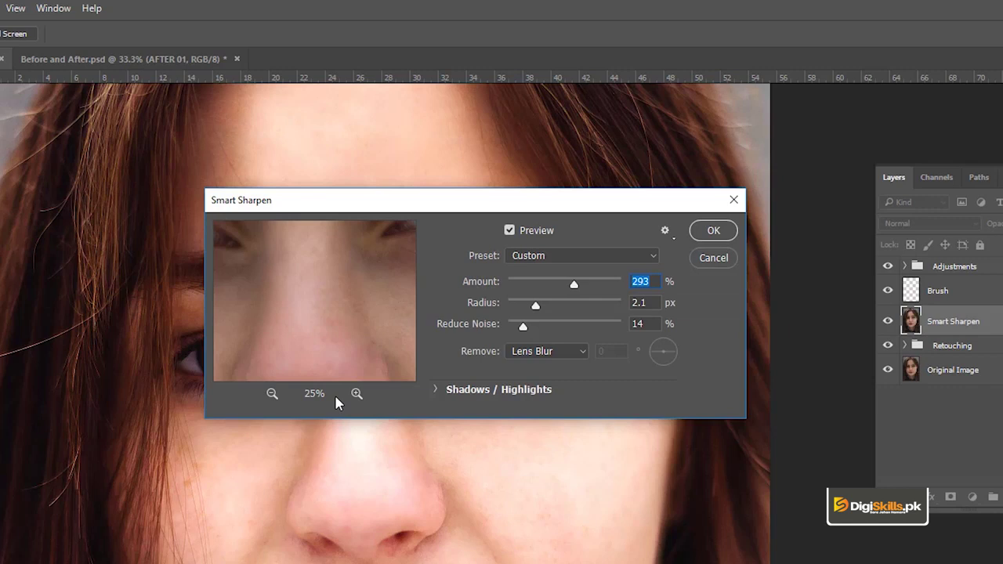
pyautogui.click(357, 395)
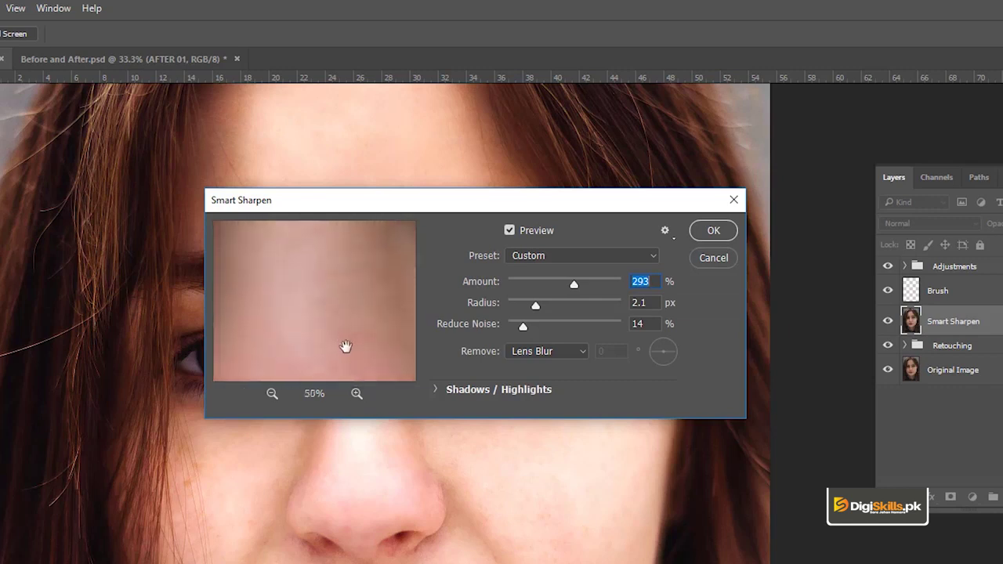
pyautogui.click(272, 394)
pyautogui.moveTo(316, 333)
pyautogui.mouseDown()
pyautogui.moveTo(280, 300)
pyautogui.moveTo(356, 293)
pyautogui.moveTo(305, 311)
pyautogui.moveTo(303, 329)
pyautogui.mouseUp()
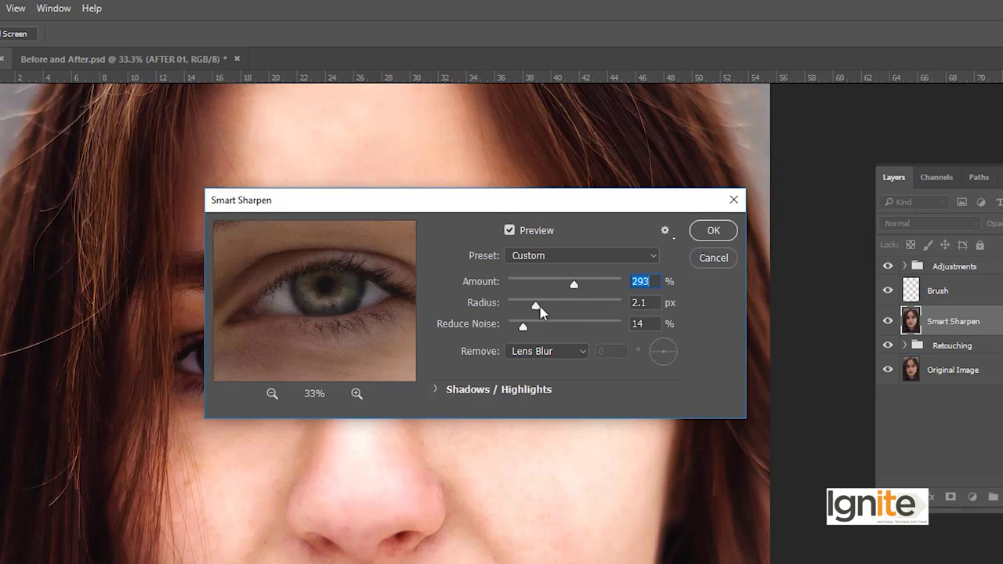
pyautogui.moveTo(522, 327)
pyautogui.mouseDown()
pyautogui.moveTo(535, 330)
pyautogui.moveTo(552, 306)
pyautogui.moveTo(534, 331)
pyautogui.moveTo(557, 332)
pyautogui.mouseUp()
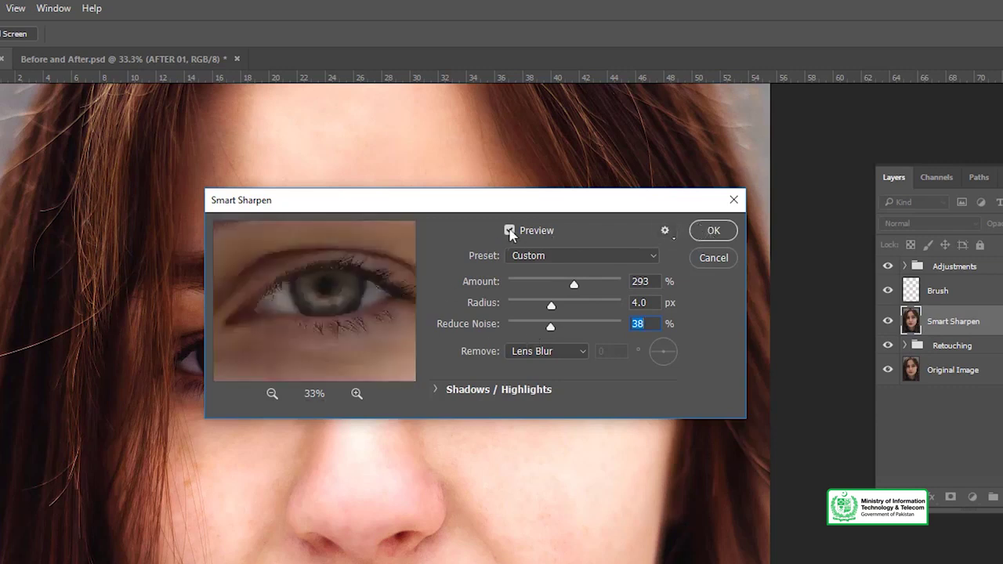
pyautogui.click(710, 230)
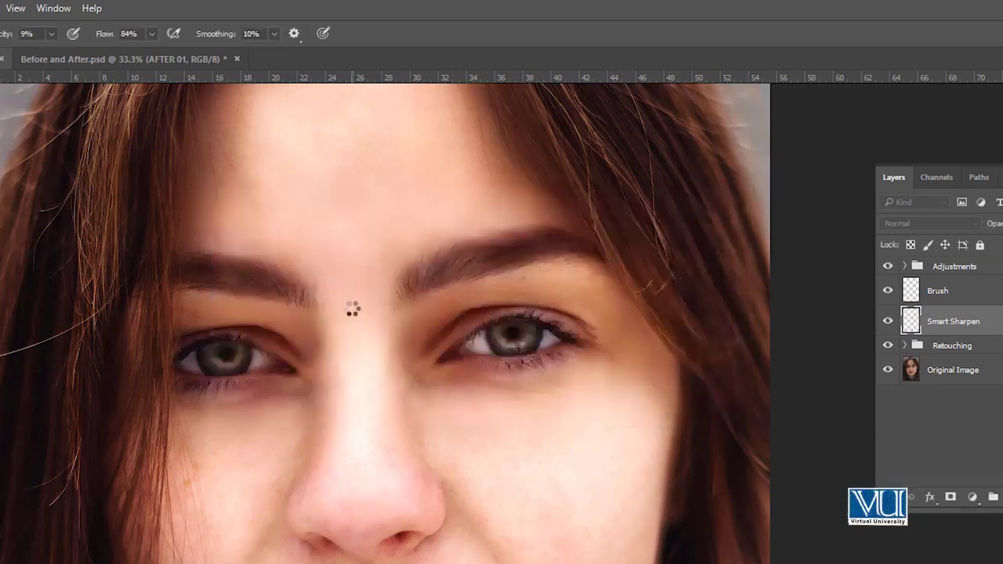
# Zoom in on the eyes and inner eye corner to inspect the sharpening
pyautogui.press('z')
pyautogui.moveTo(353, 324)
pyautogui.mouseDown()
pyautogui.moveTo(394, 298)
pyautogui.moveTo(382, 307)
pyautogui.mouseUp()
pyautogui.hotkey('ctrl', '+')
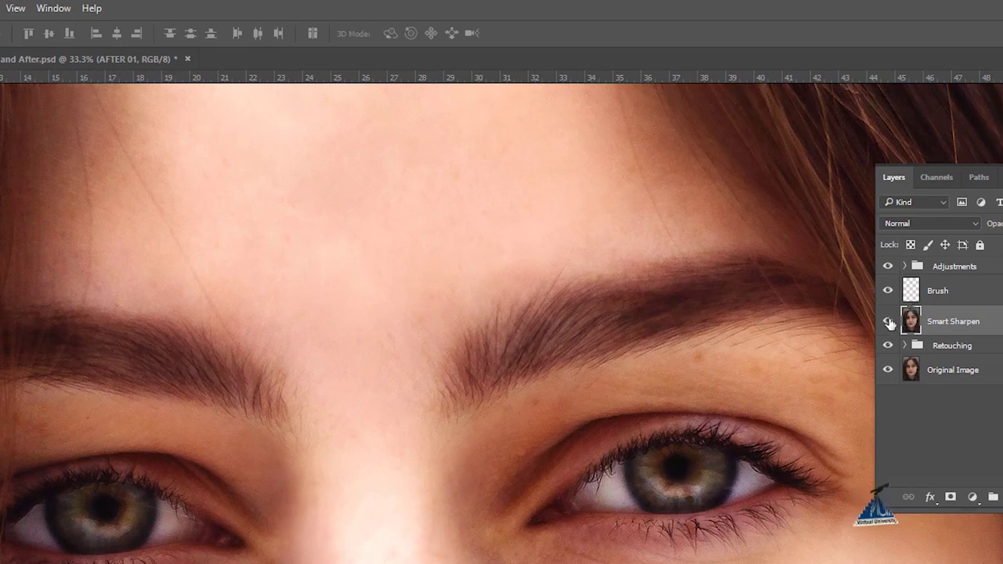
pyautogui.press('z')
pyautogui.click(594, 475)
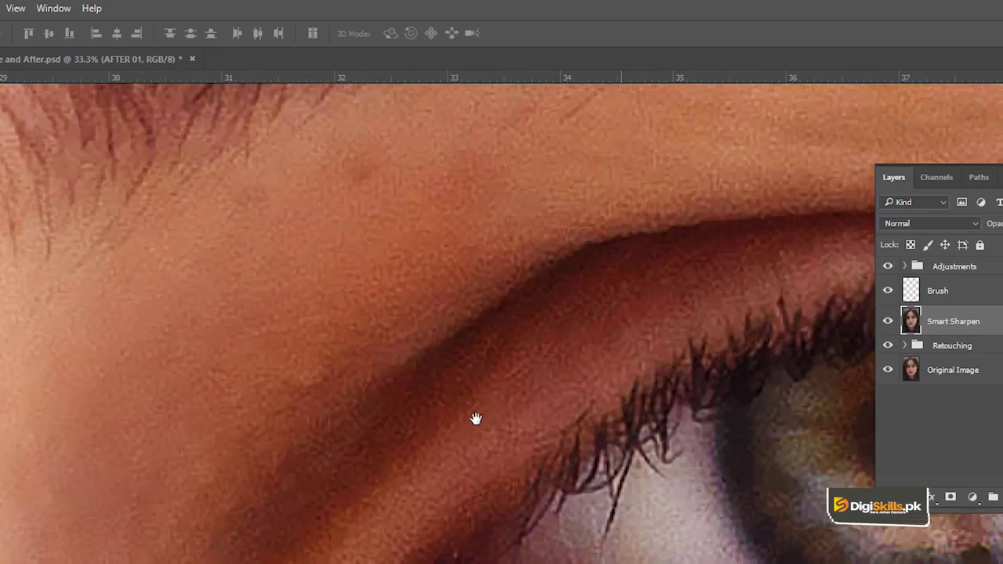
pyautogui.keyDown('alt'); pyautogui.click(476, 418); pyautogui.keyUp('alt')
pyautogui.keyDown('alt'); pyautogui.click(479, 446); pyautogui.keyUp('alt')
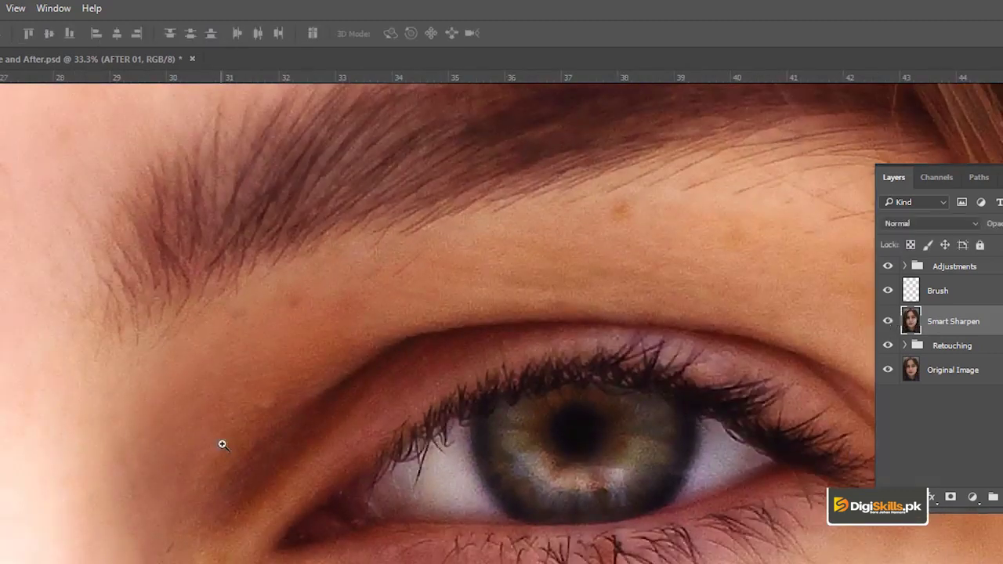
# Zoom back out until the whole face is in view
pyautogui.press('z')
pyautogui.keyDown('alt'); pyautogui.click(232, 372); pyautogui.keyUp('alt')
pyautogui.keyDown('alt'); pyautogui.click(320, 339); pyautogui.keyUp('alt')
pyautogui.press('v')
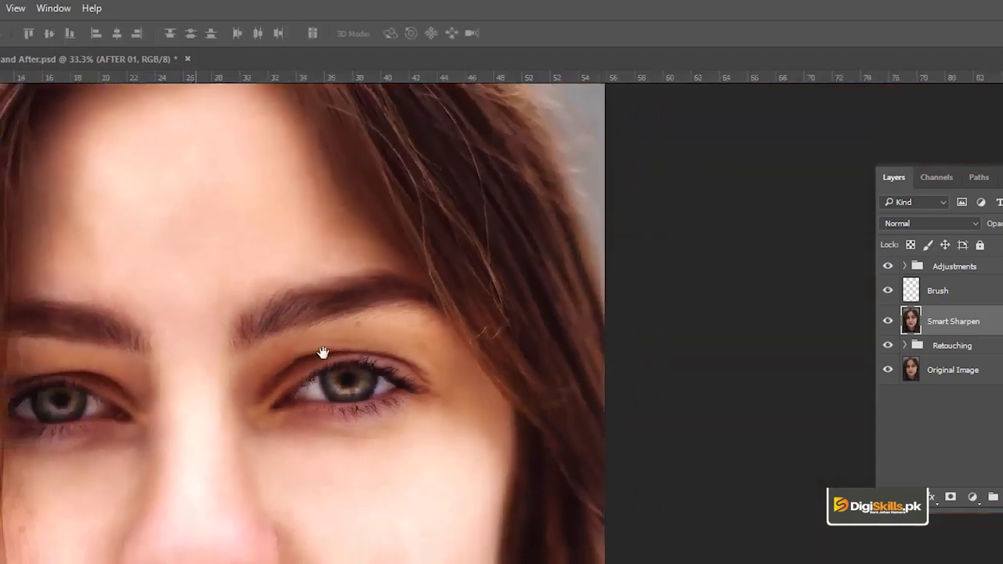
pyautogui.hscroll(-3, 324, 352)
pyautogui.press('z')
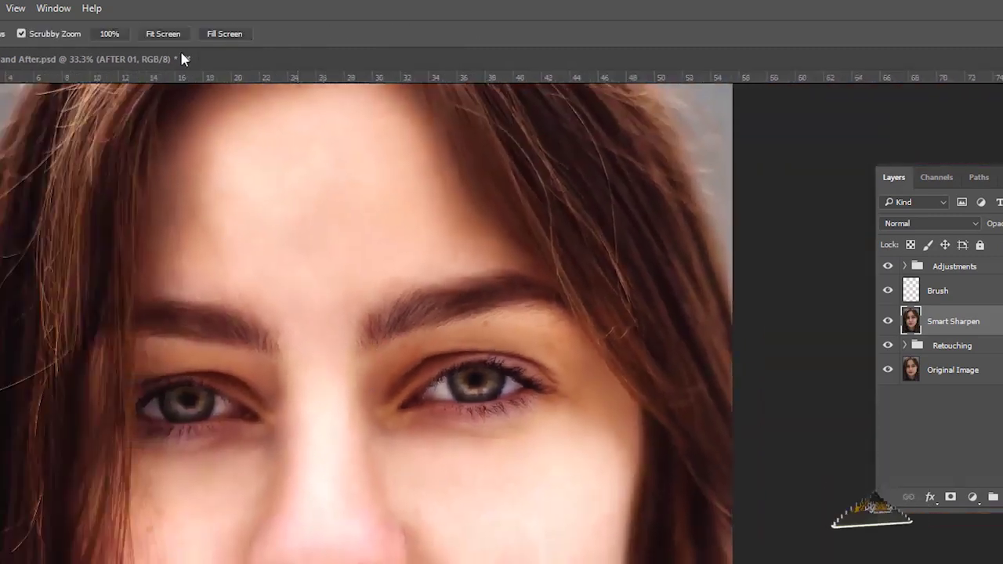
pyautogui.keyDown('alt'); pyautogui.click(339, 250); pyautogui.keyUp('alt')
pyautogui.press('v')
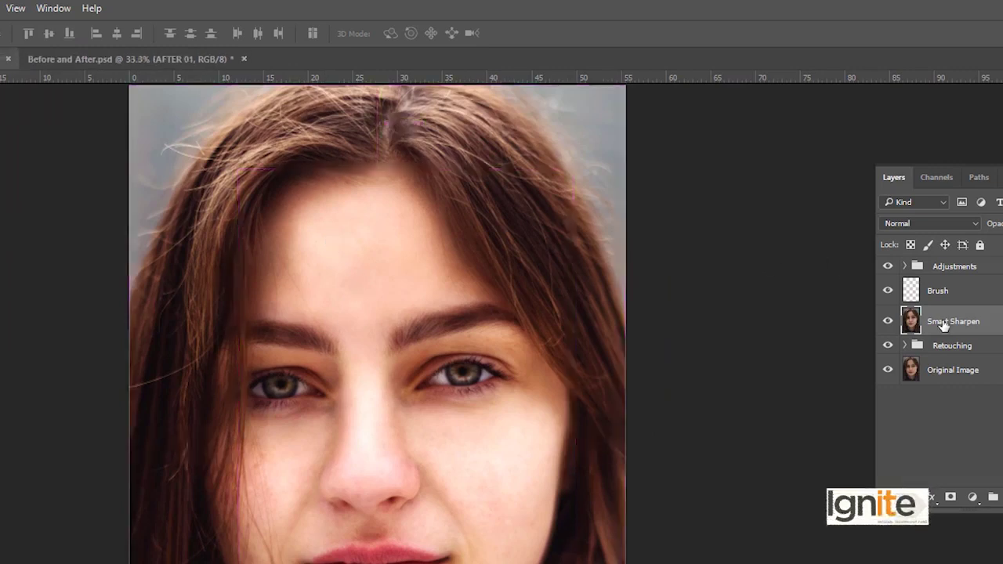
# Duplicate the Smart Sharpen layer as a new layer named Camera RAW
pyautogui.hotkey('ctrl', 'j')
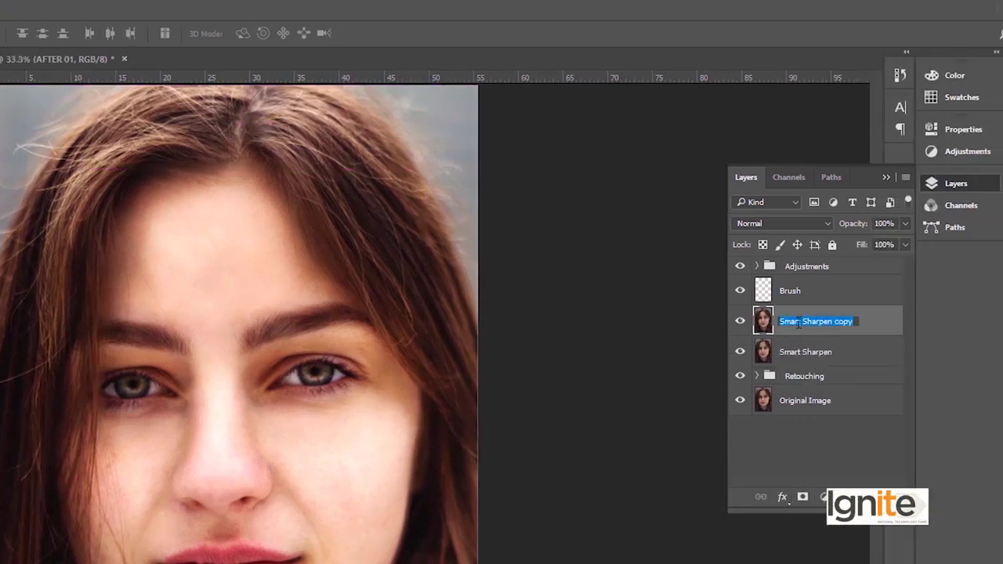
pyautogui.write('Camera RAW')
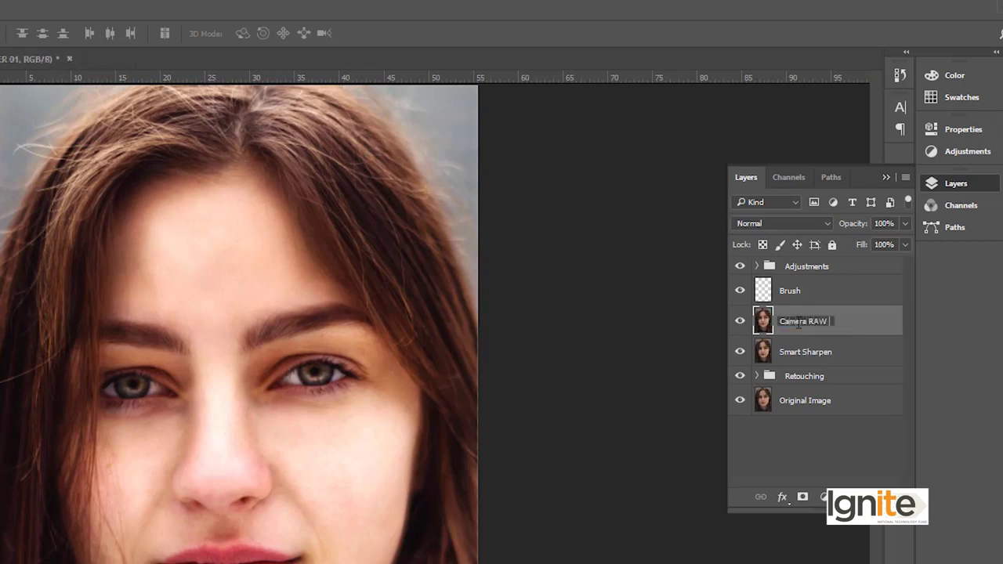
pyautogui.press('Return')
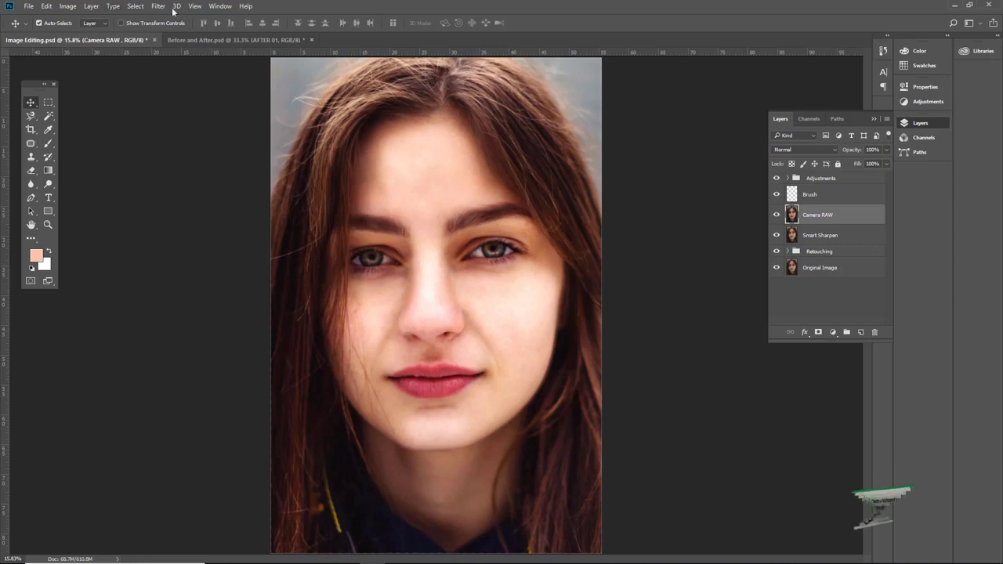
# Apply a Camera Raw grade with exposure +0.15, contrast +3 and shadows +3
pyautogui.click(158, 7)
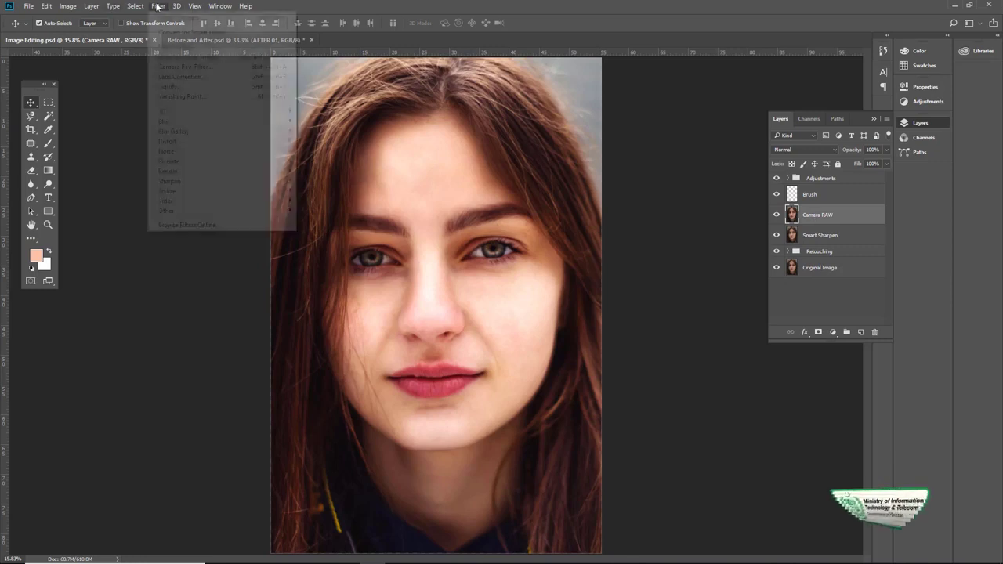
pyautogui.click(176, 69)
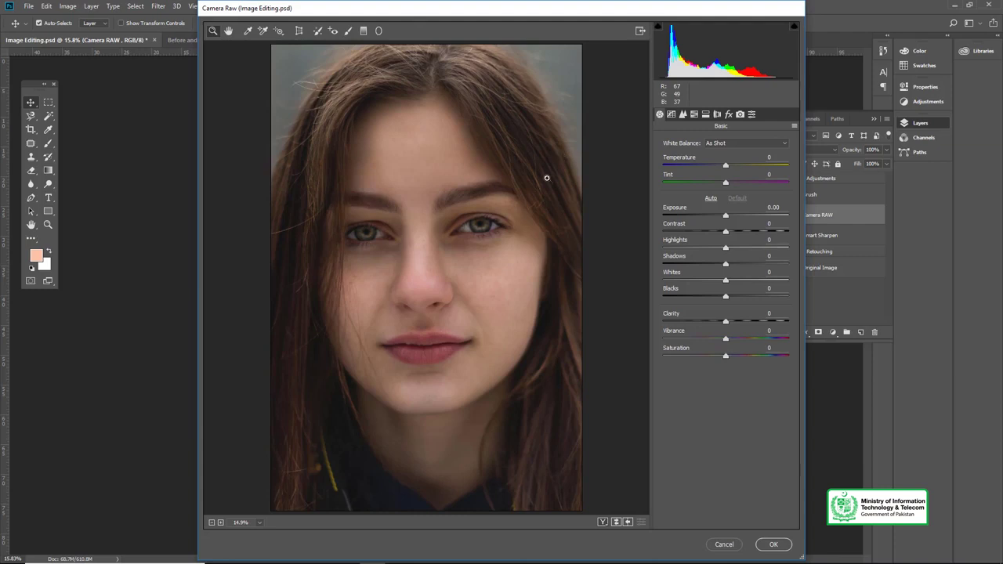
pyautogui.click(420, 206)
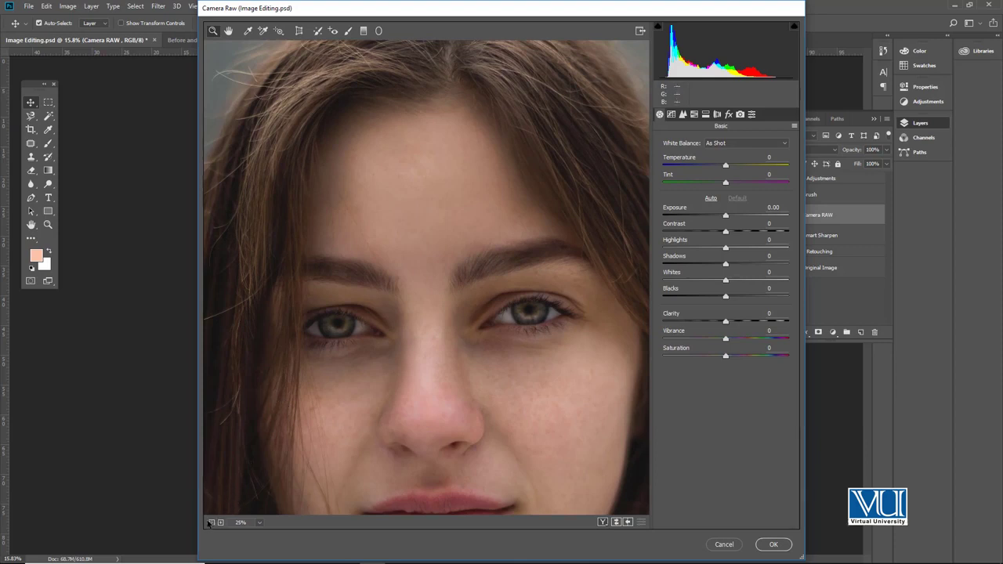
pyautogui.moveTo(426, 363); pyautogui.dragTo(420, 311)
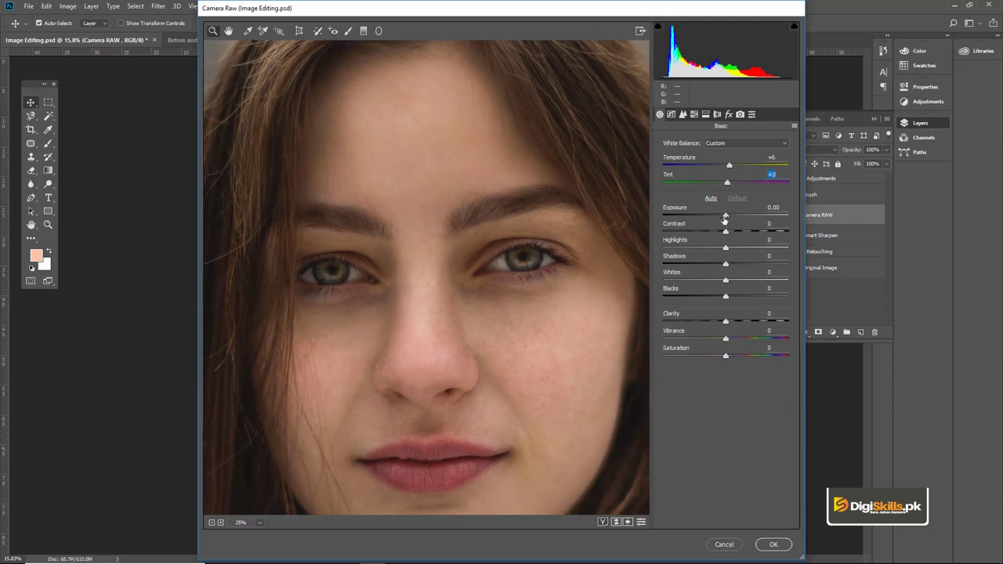
pyautogui.click(728, 217)
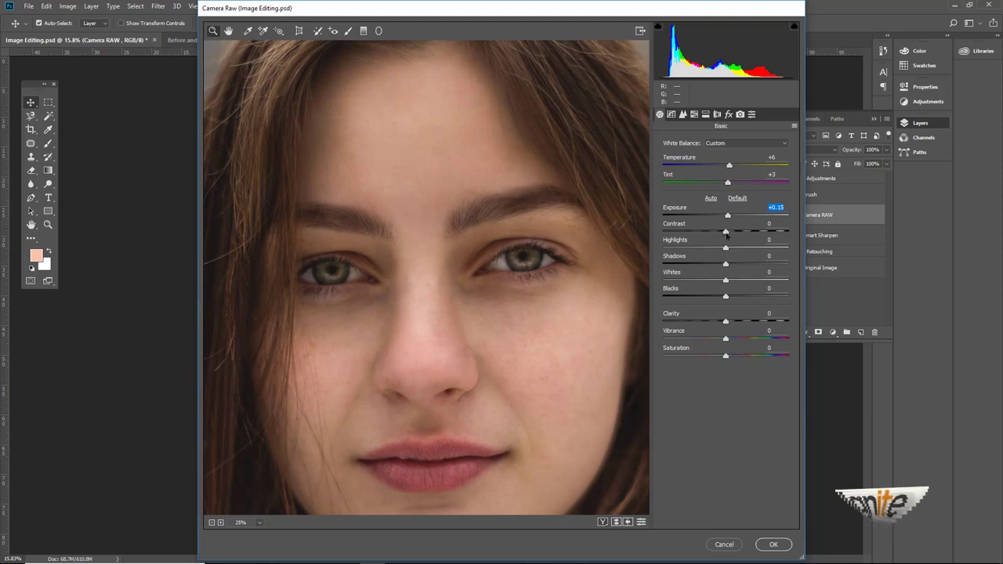
pyautogui.click(725, 232)
pyautogui.moveTo(726, 232); pyautogui.dragTo(728, 233)
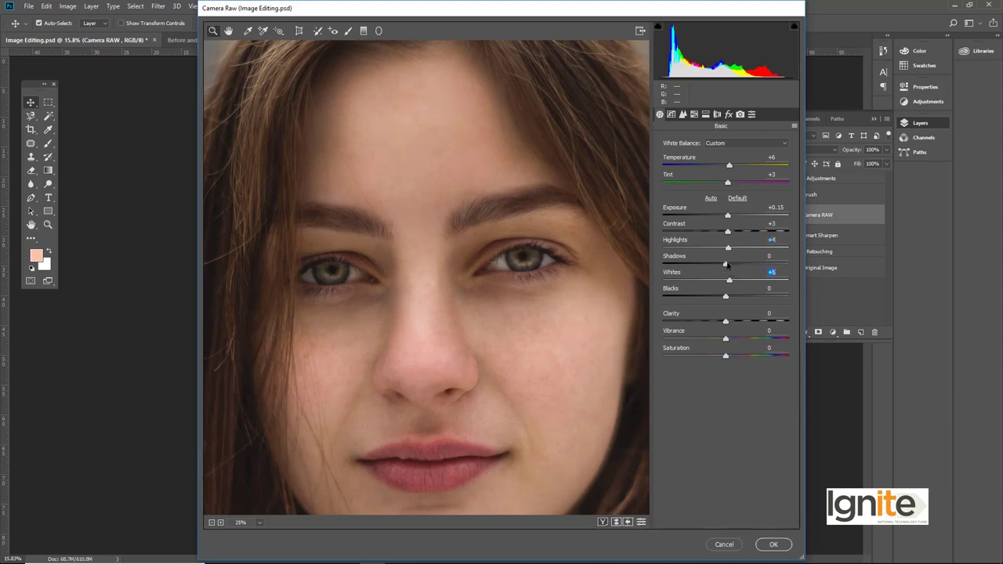
pyautogui.moveTo(727, 268); pyautogui.dragTo(727, 280)
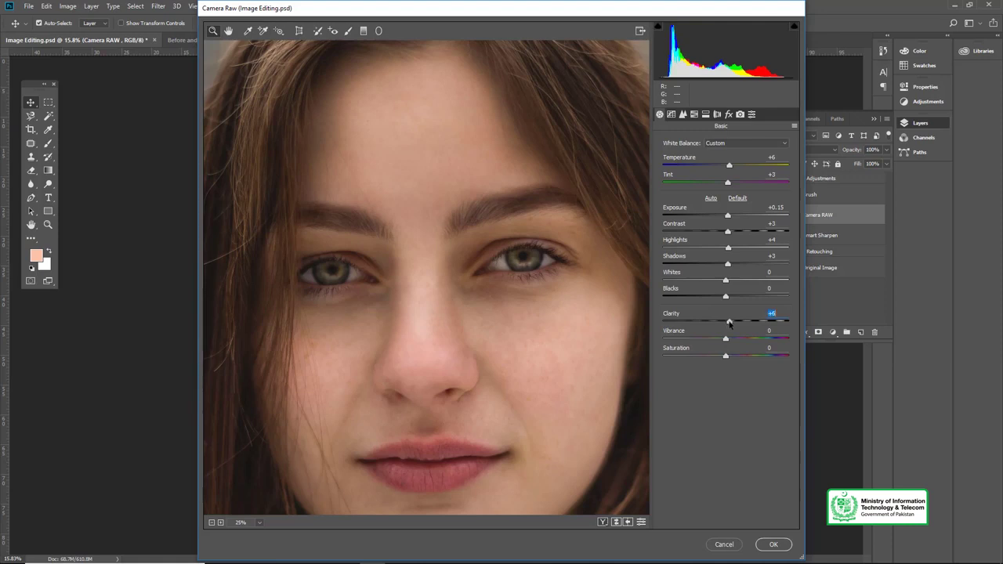
pyautogui.click(770, 542)
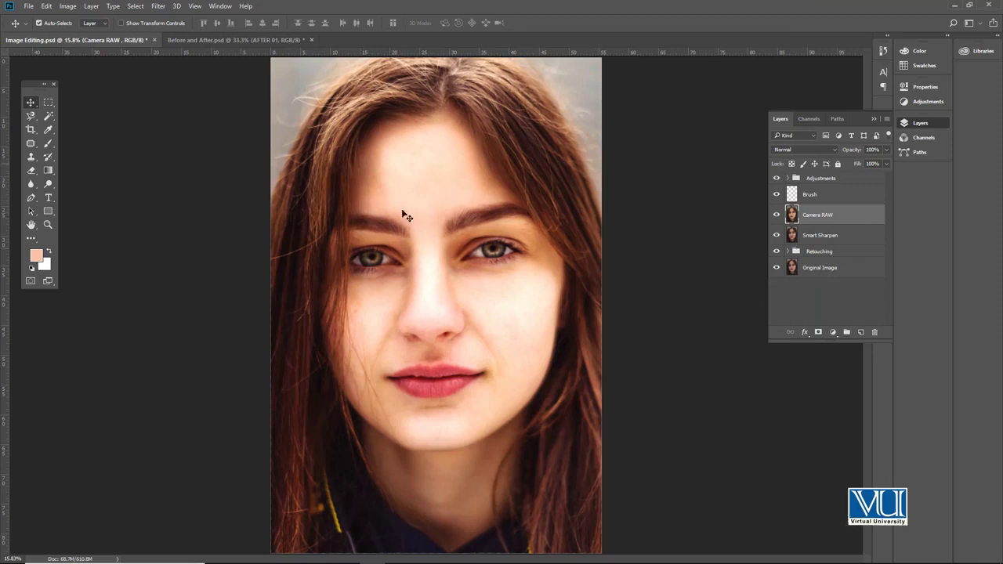
pyautogui.scroll(2, 430, 232)
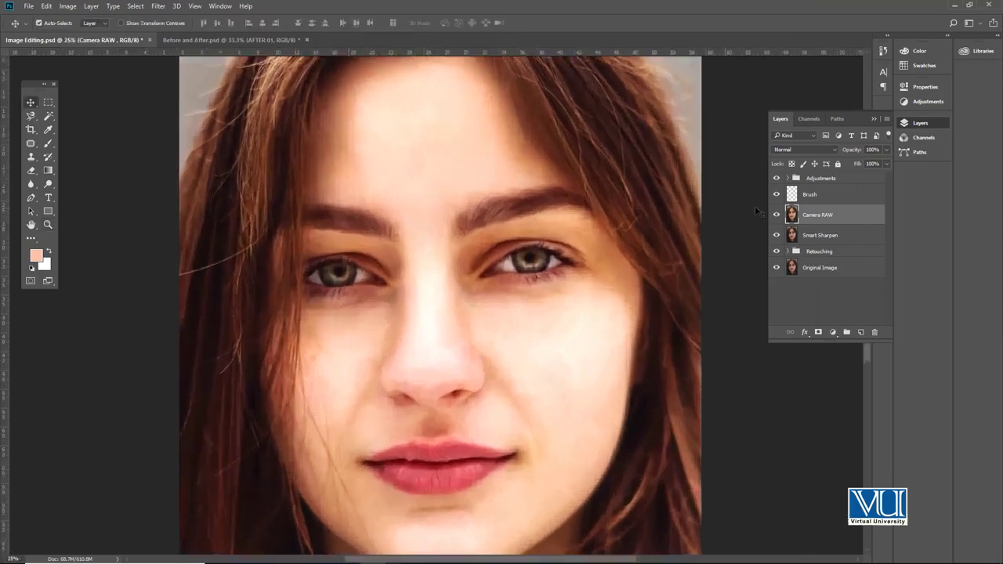
pyautogui.click(777, 214)
# Fit the whole portrait in the window, save Image Editing, and open the Filter menu
pyautogui.press('z')
pyautogui.keyDown('alt'); pyautogui.click(448, 254); pyautogui.keyUp('alt')
pyautogui.click(308, 25)
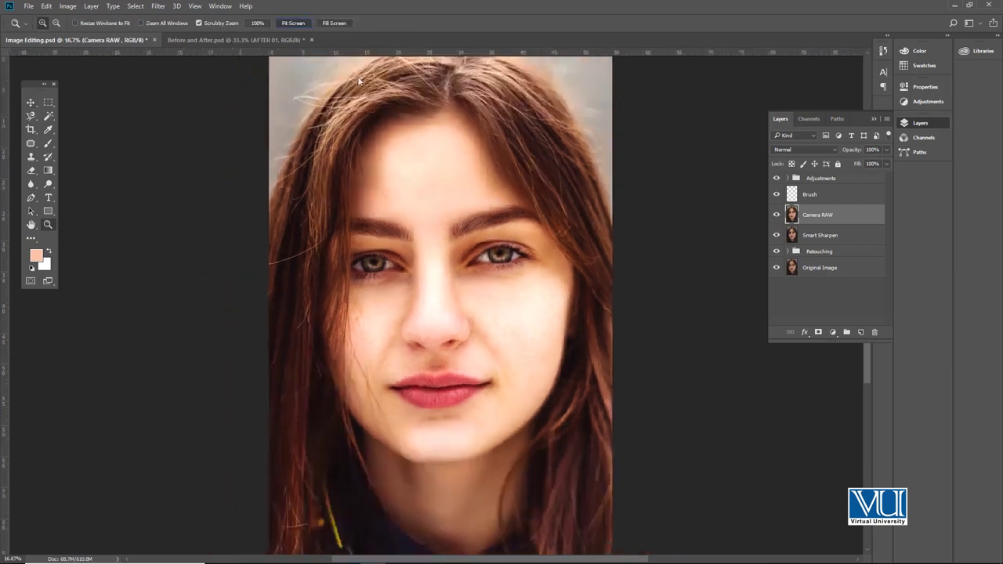
pyautogui.press('v')
pyautogui.hotkey('ctrl', 's')
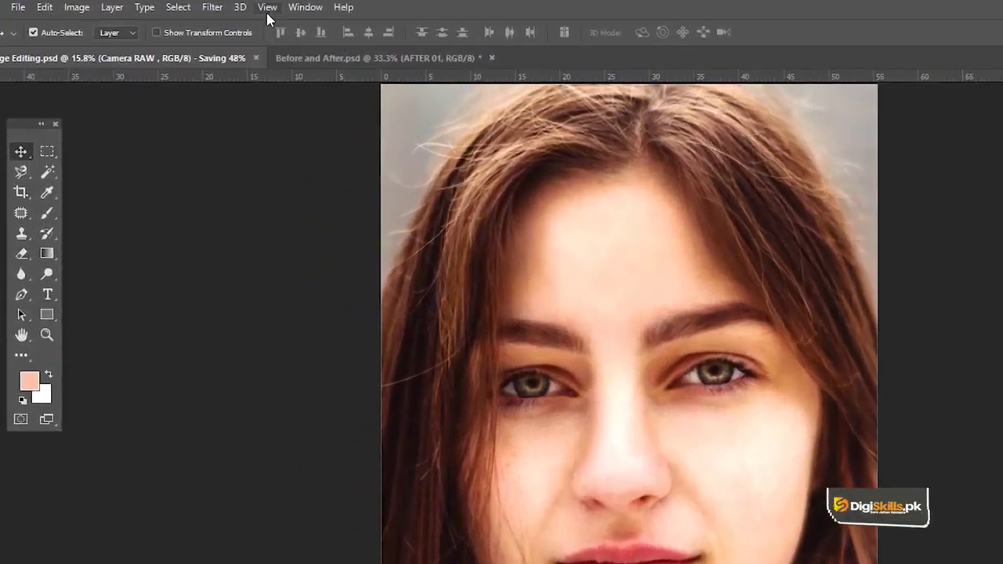
pyautogui.click(157, 7)
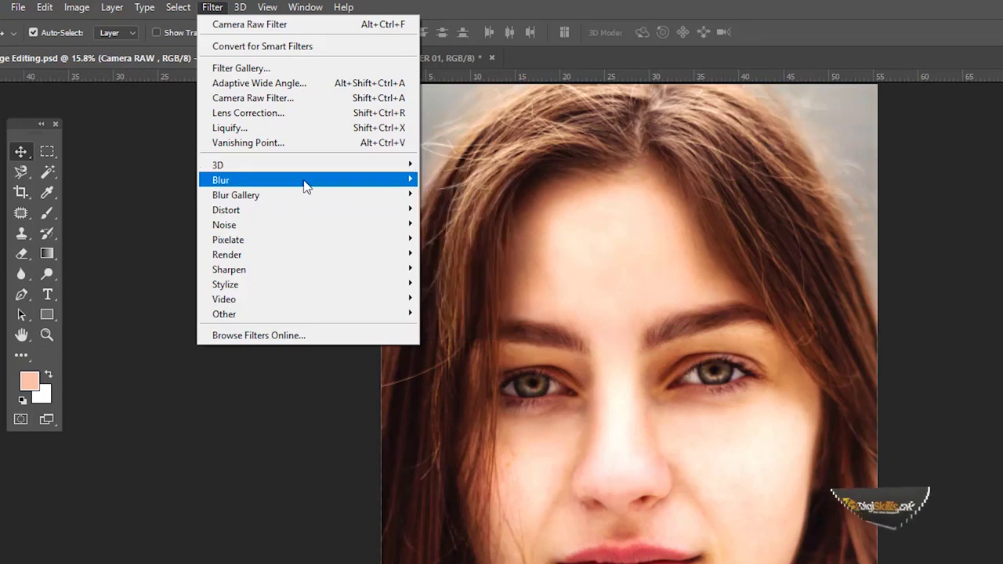
# Close the Filter menu without applying a blur, zoom out, and make Brush active
pyautogui.moveTo(236, 195)
pyautogui.click(384, 4)
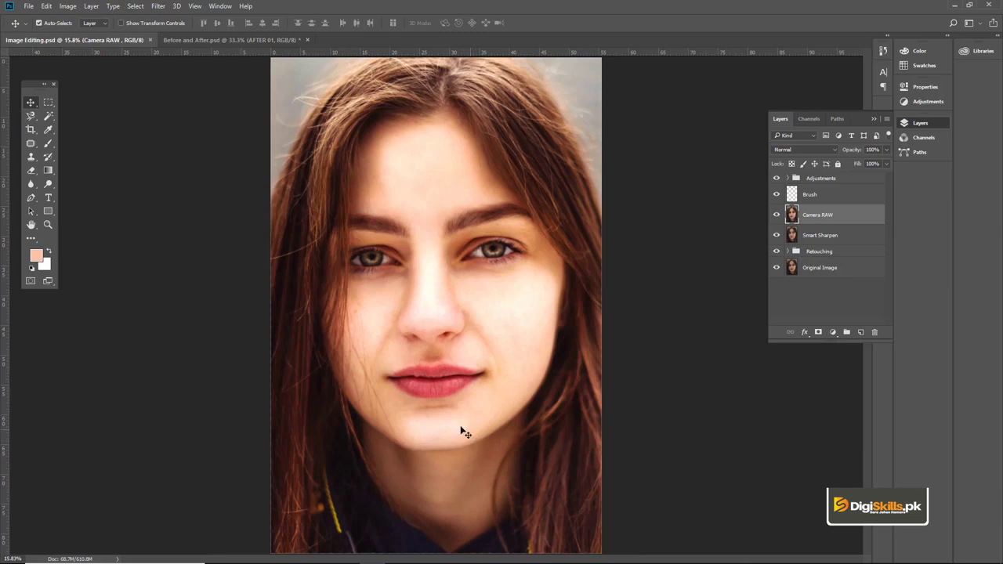
pyautogui.hotkey('ctrl', '-')
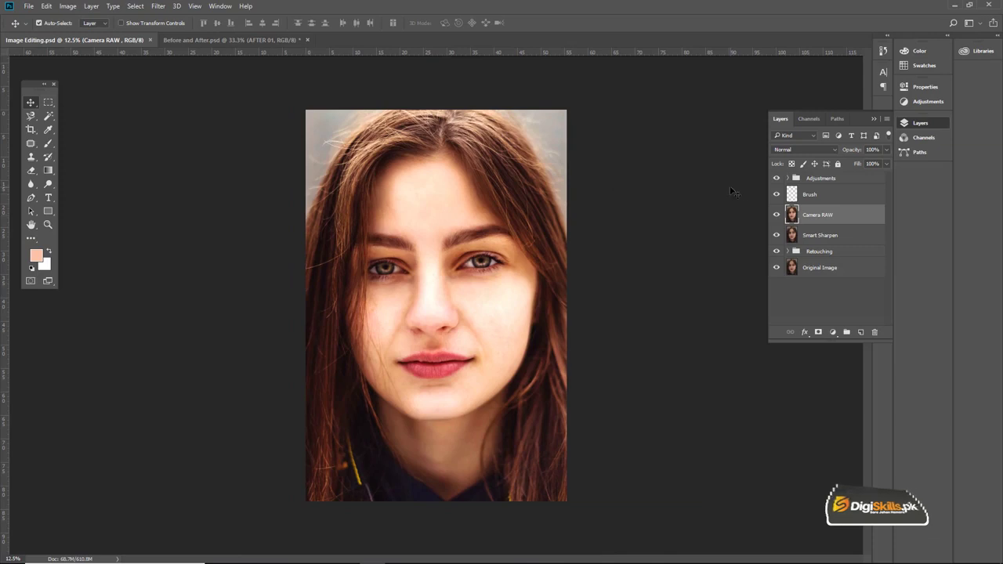
pyautogui.click(829, 195)
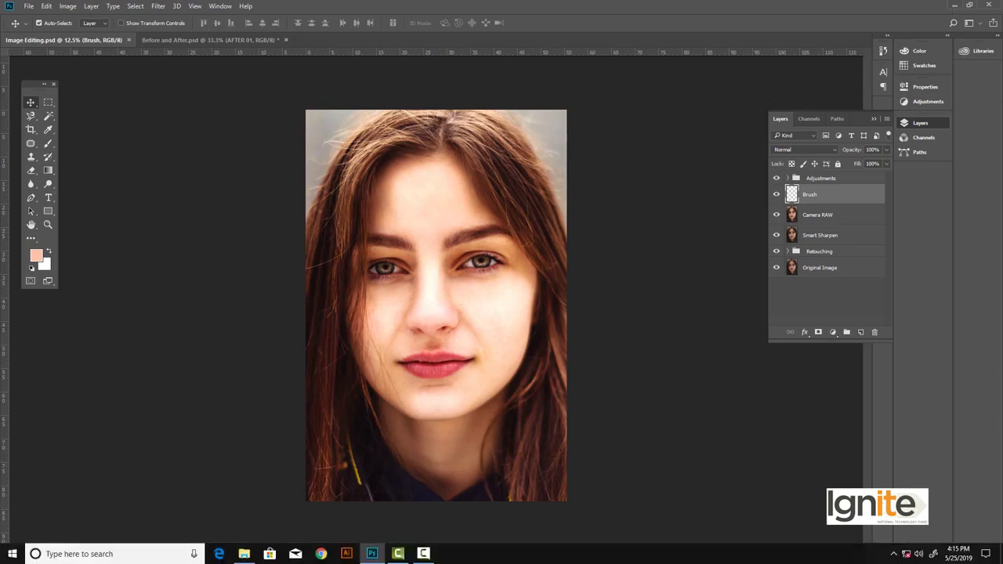
# In File Explorer, go up to 25-05-19, enter Light Leaks, and open Light Leak (1)
pyautogui.click(244, 554)
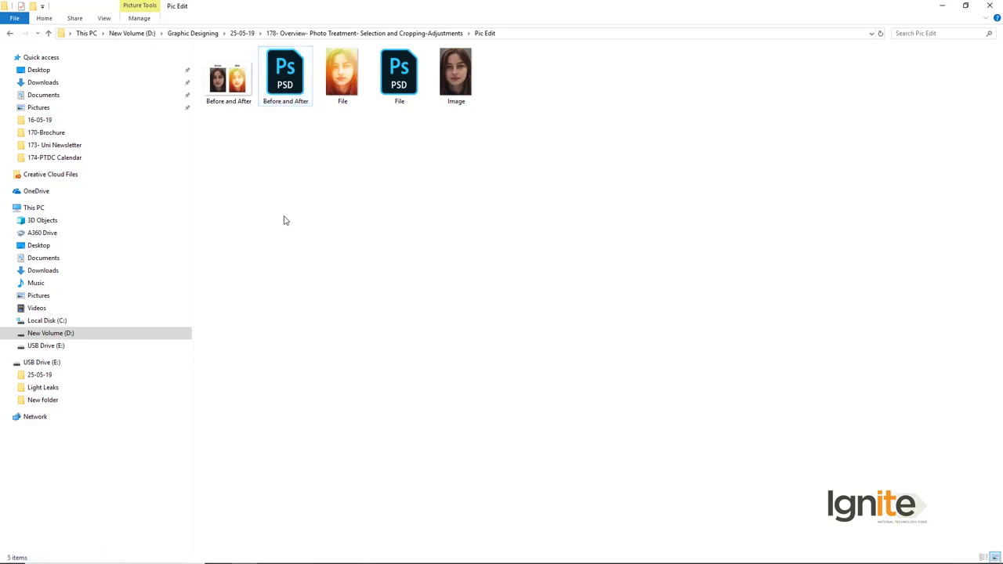
pyautogui.hotkey('alt', 'Up')
pyautogui.hotkey('alt', 'Up')
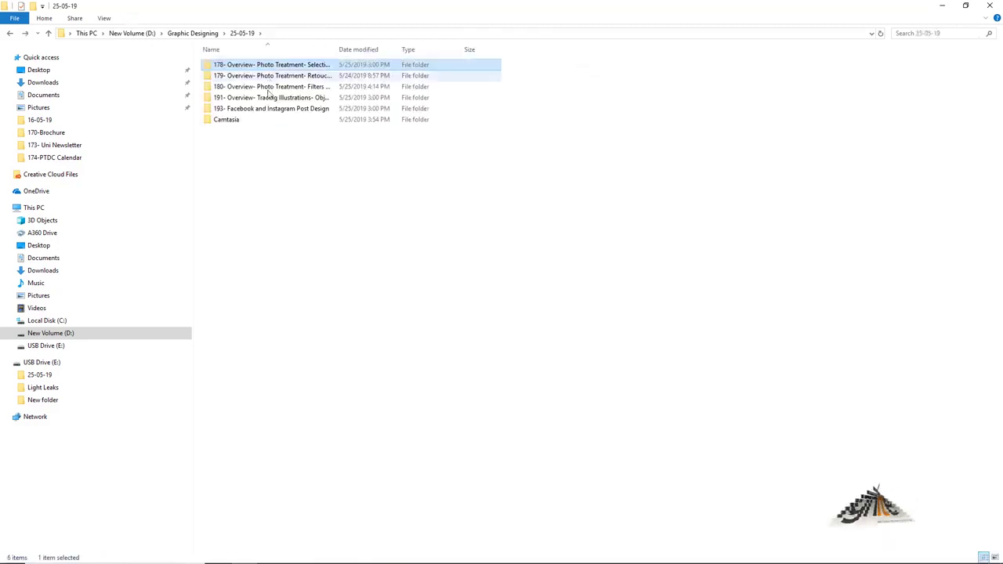
pyautogui.doubleClick(236, 86)
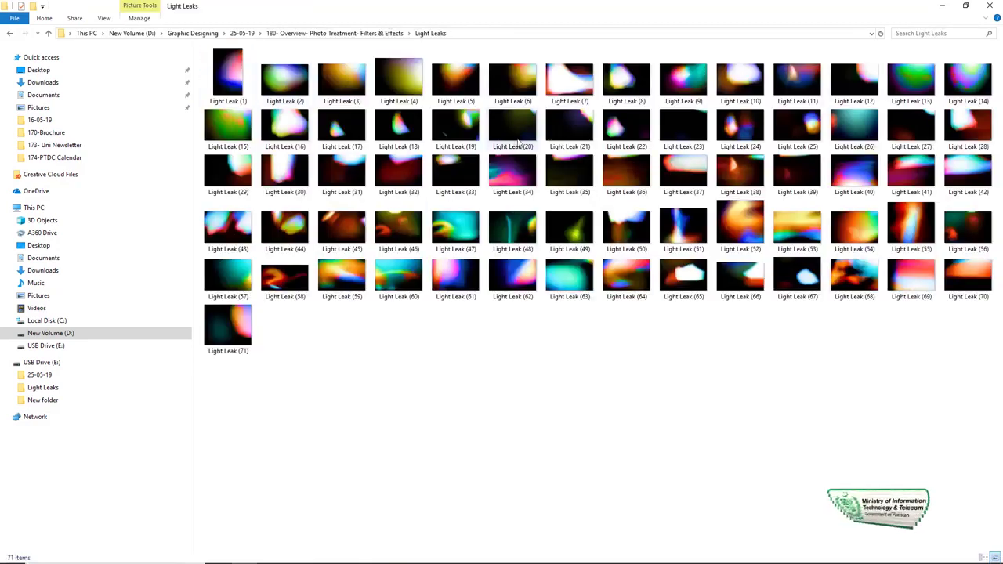
pyautogui.doubleClick(223, 88)
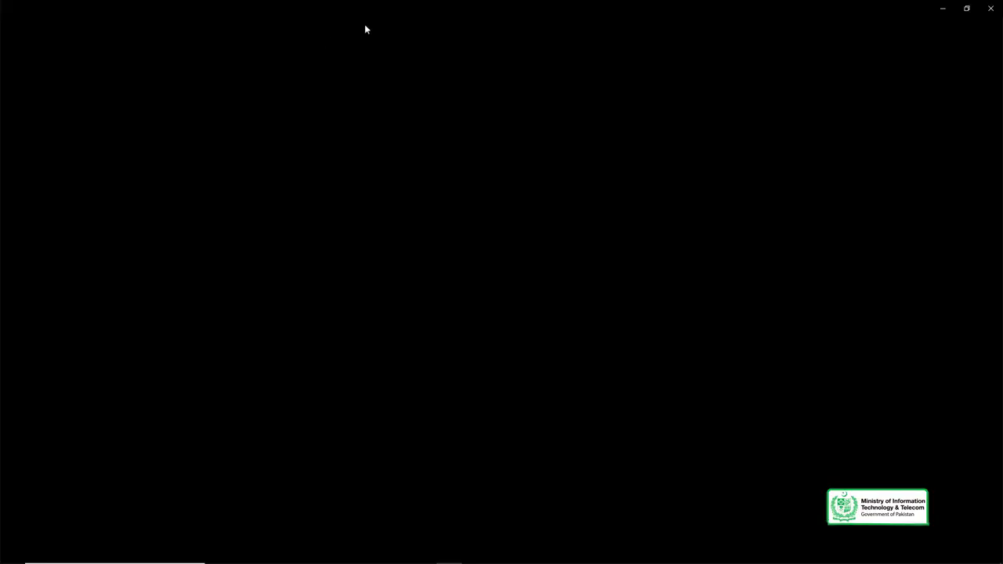
# Browse through the light leak images in Photos, then close the viewer
pyautogui.press('Right')
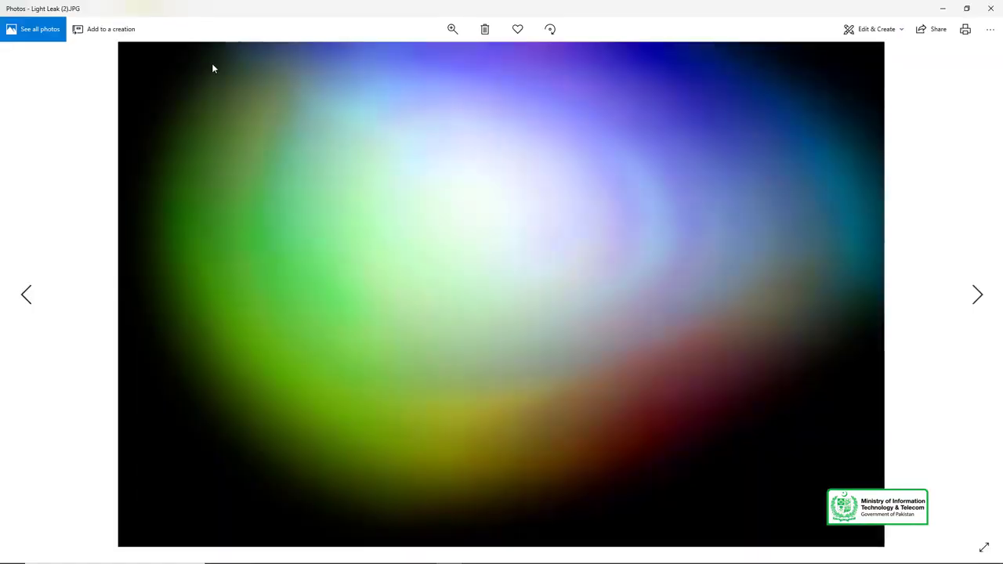
pyautogui.press('Right')
pyautogui.press('Right')
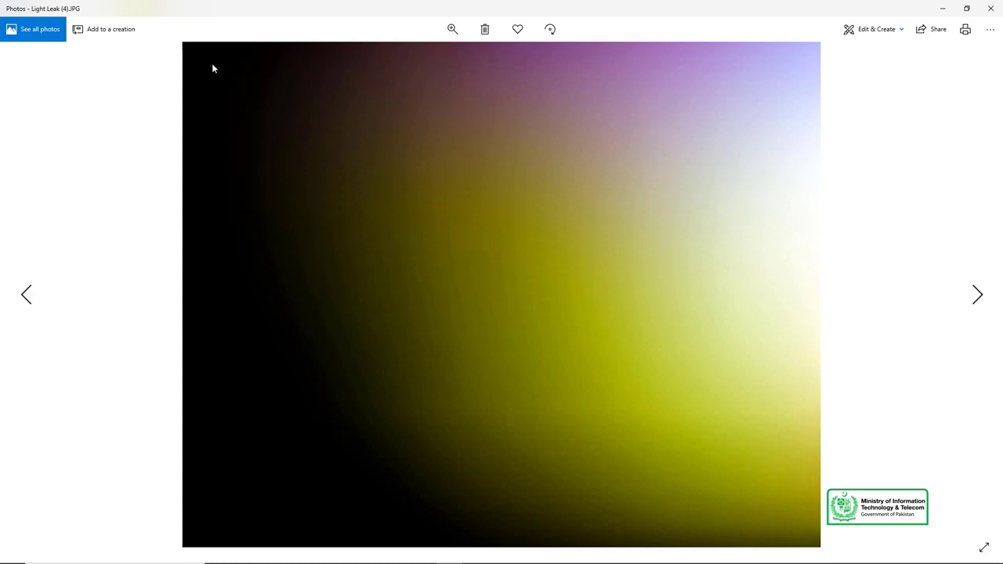
pyautogui.press('Right')
pyautogui.press('Right')
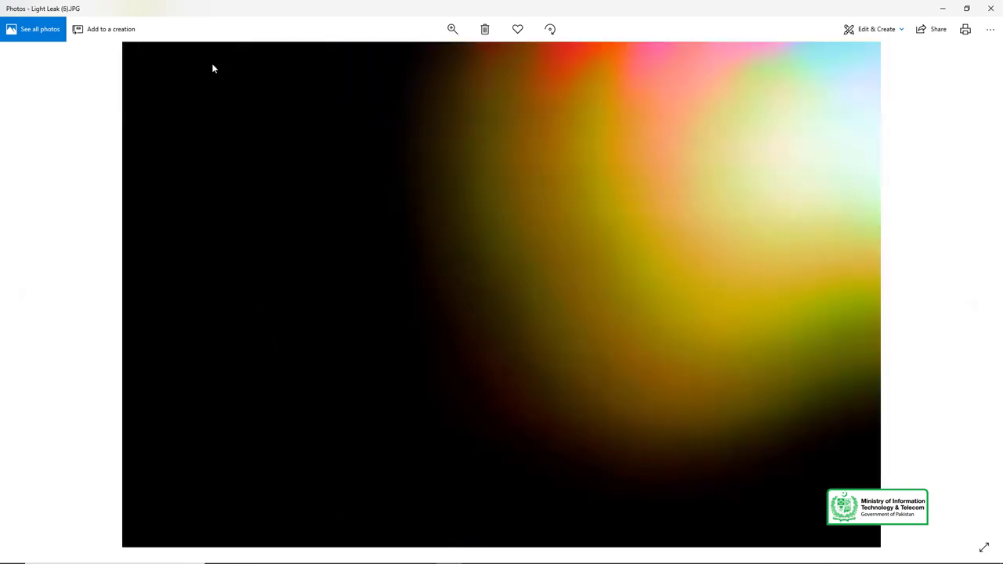
pyautogui.press('Right')
pyautogui.press('Right')
pyautogui.press('Right')
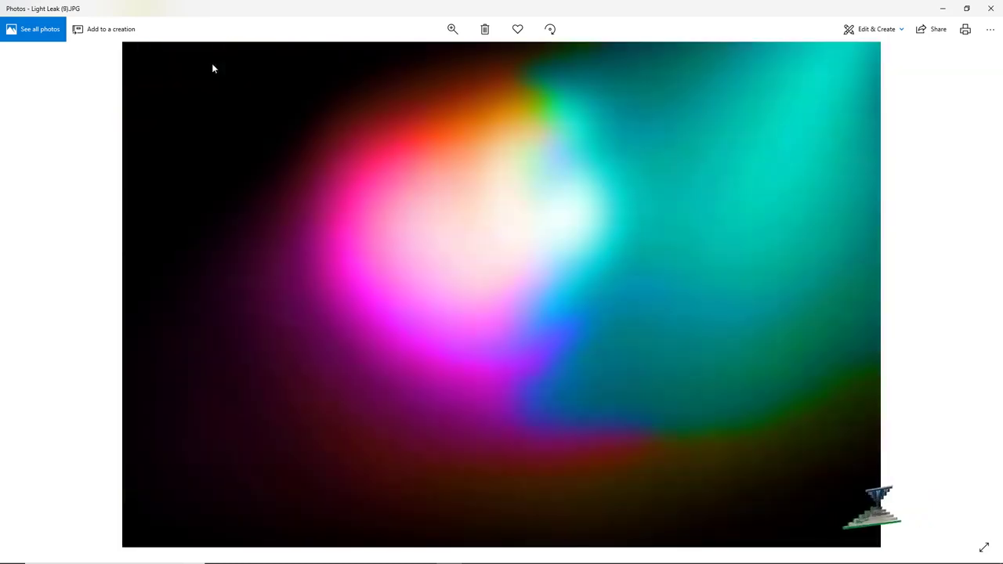
pyautogui.press('Right')
pyautogui.press('Right')
pyautogui.press('Right')
pyautogui.press('Right')
pyautogui.press('Right')
pyautogui.press('Right')
pyautogui.press('Right')
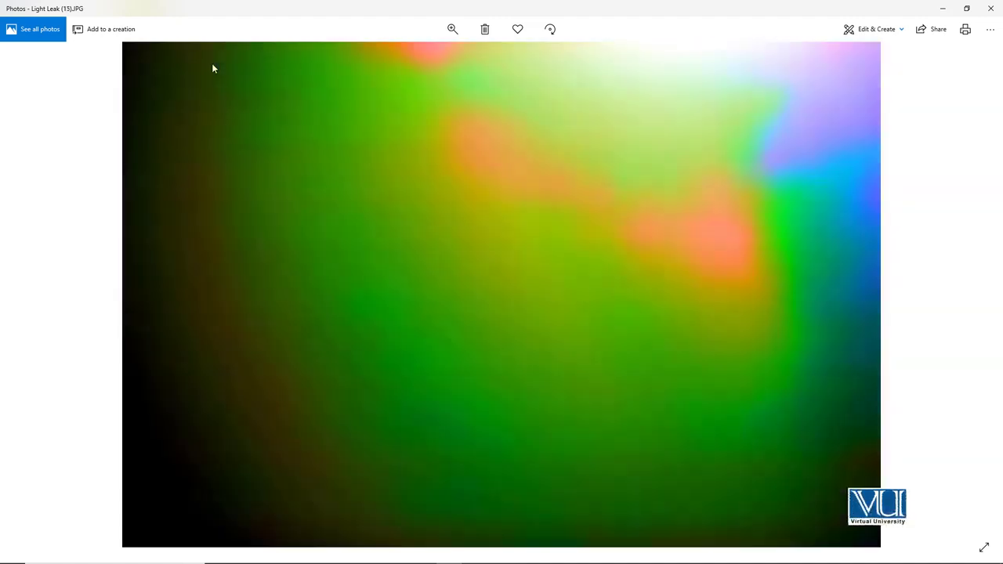
pyautogui.press('Right')
pyautogui.press('Right')
pyautogui.press('Right')
pyautogui.press('Right')
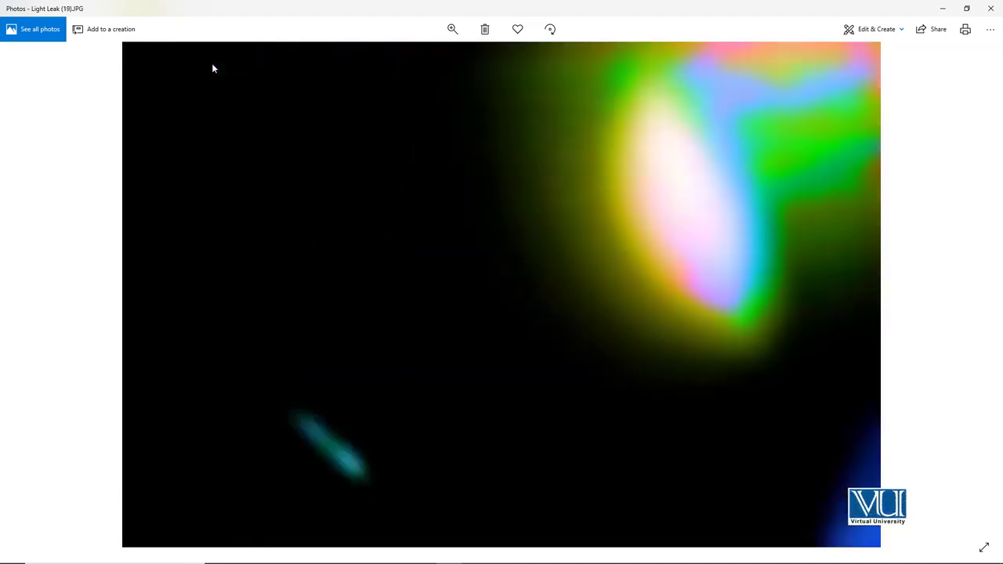
pyautogui.press('Right')
pyautogui.press('Right')
pyautogui.press('Right')
pyautogui.press('Right')
pyautogui.press('Right')
pyautogui.press('Right')
pyautogui.press('Right')
pyautogui.press('Right')
pyautogui.press('Left')
pyautogui.press('Right')
pyautogui.press('Right')
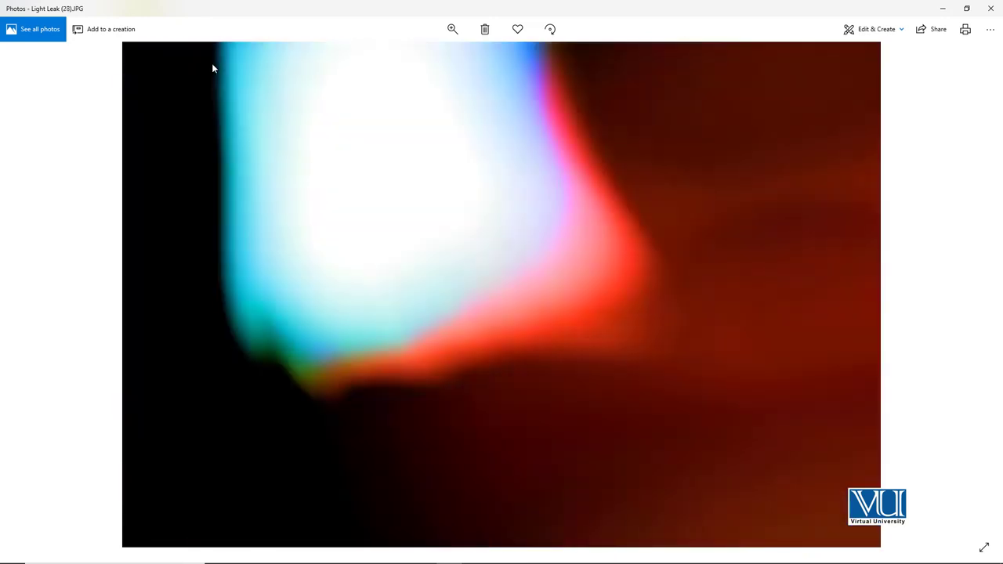
pyautogui.click(991, 8)
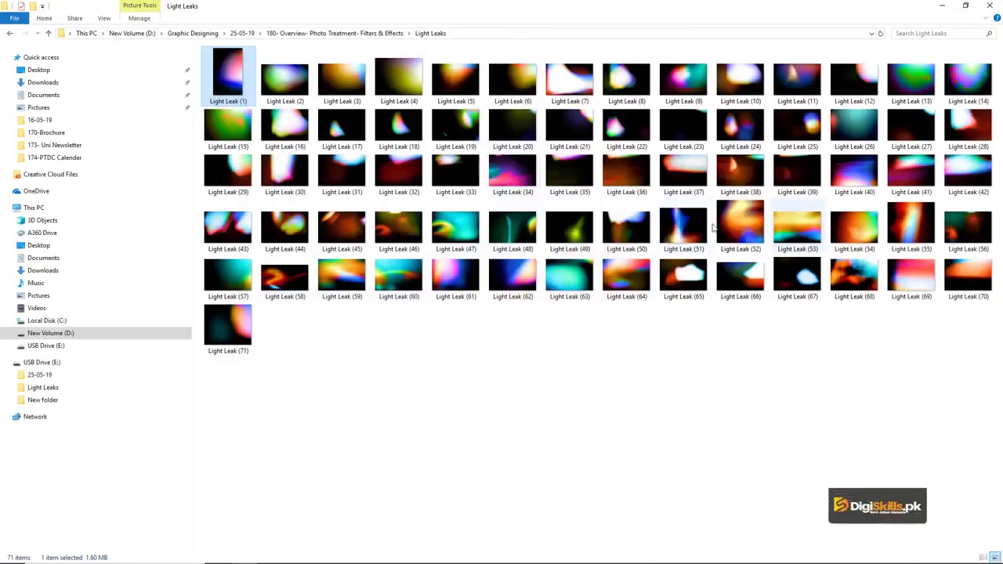
# Drag Light Leak (54) from Explorer via the taskbar onto the Photoshop portrait canvas
pyautogui.click(858, 231)
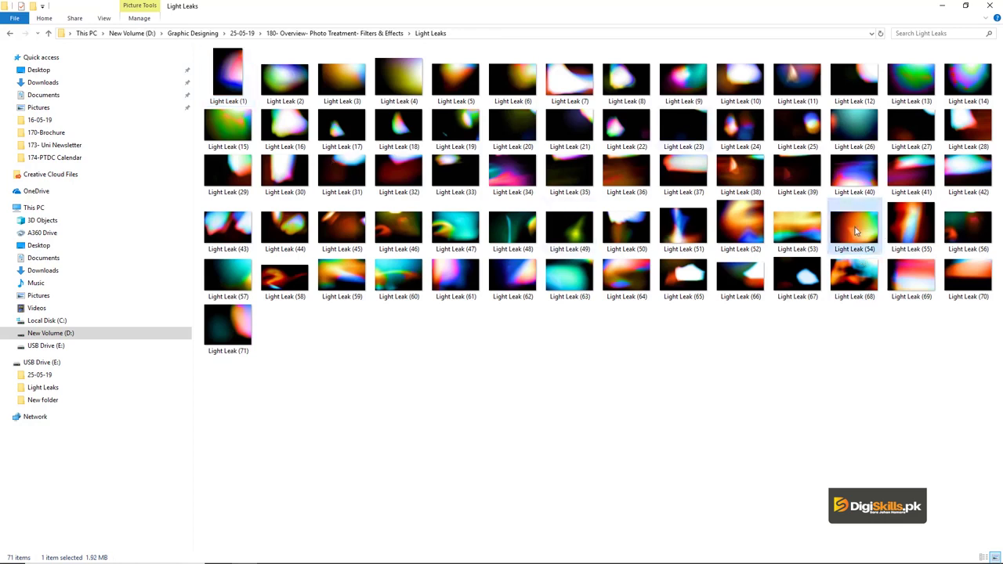
pyautogui.moveTo(850, 239); pyautogui.dragTo(416, 541)
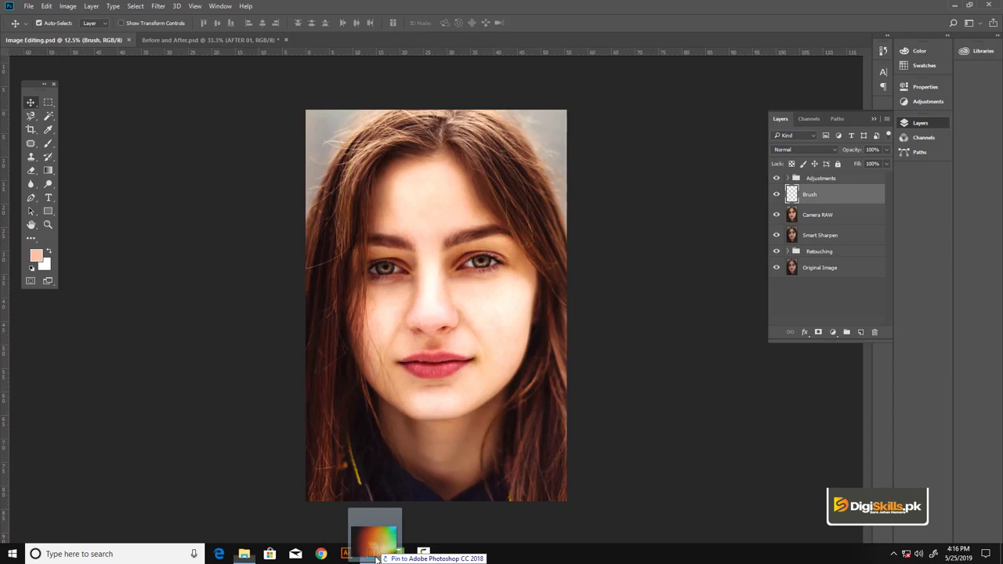
pyautogui.moveTo(415, 542)
pyautogui.mouseDown()
pyautogui.moveTo(615, 280)
pyautogui.moveTo(508, 274)
pyautogui.mouseUp()
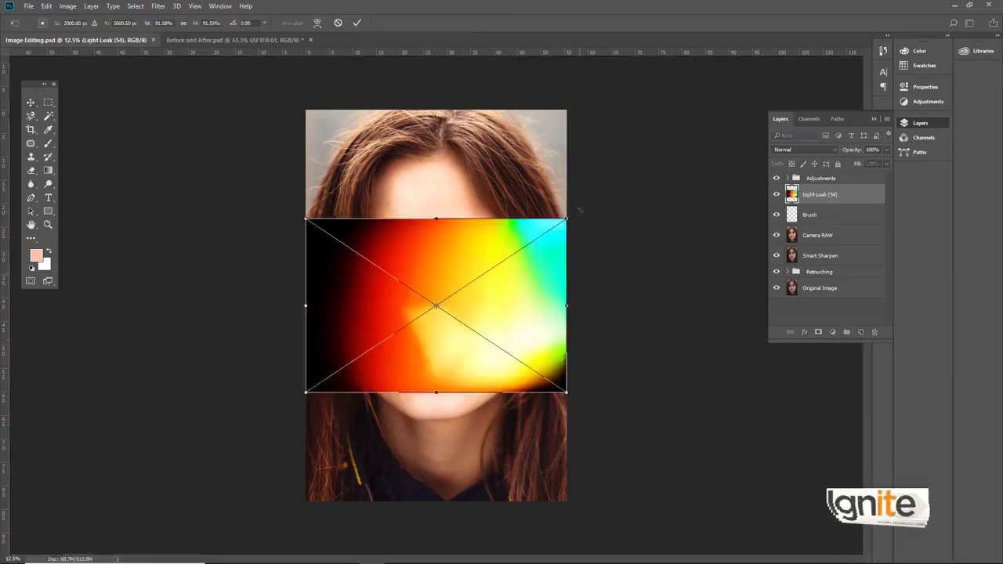
# Rotate Light Leak (54) -90° and stretch it to cover the entire portrait
pyautogui.moveTo(580, 209)
pyautogui.mouseDown()
pyautogui.moveTo(353, 179)
pyautogui.moveTo(489, 401)
pyautogui.mouseUp()
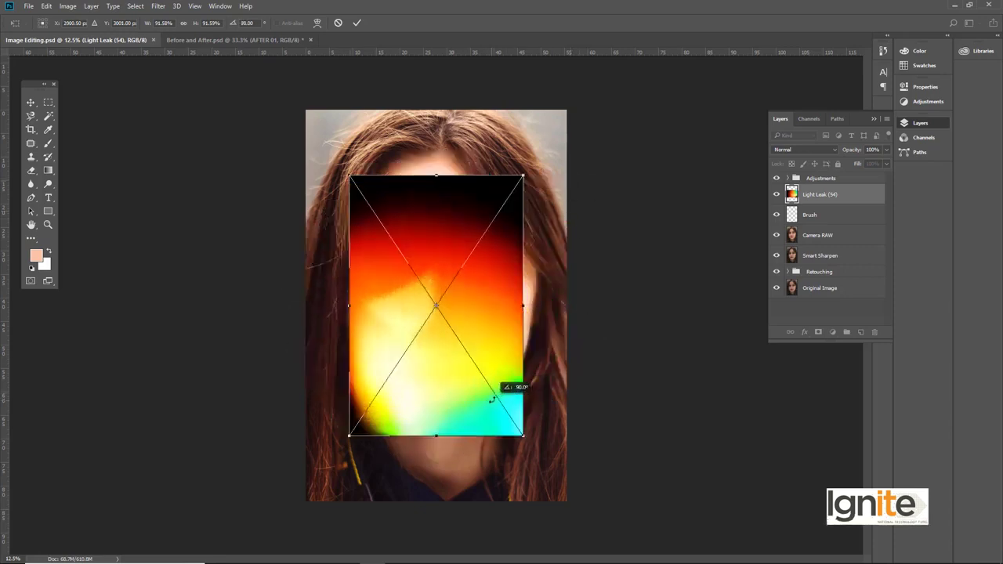
pyautogui.moveTo(523, 176); pyautogui.dragTo(600, 67)
pyautogui.press('Return')
pyautogui.press('z')
pyautogui.click(443, 302)
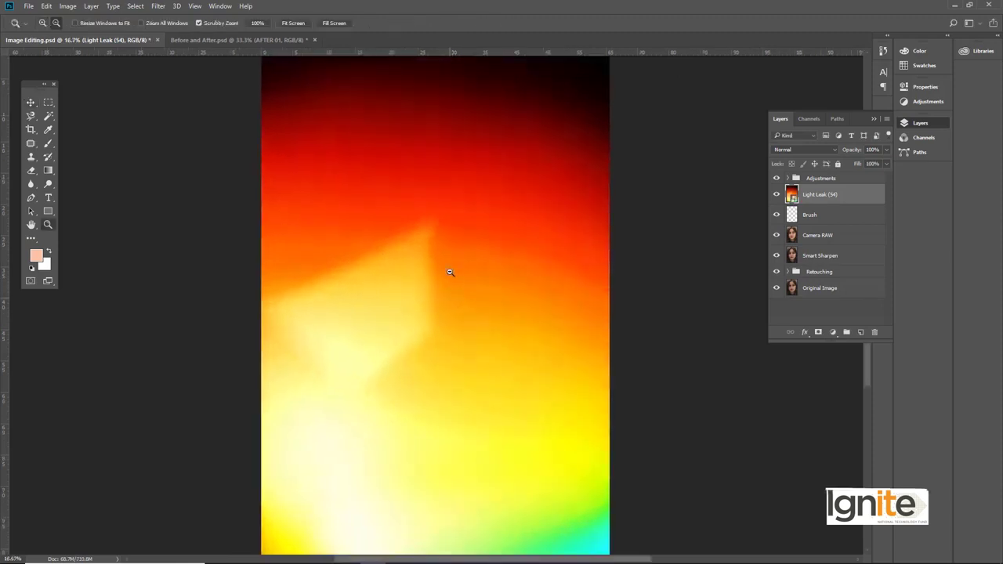
pyautogui.keyDown('alt'); pyautogui.click(450, 272); pyautogui.keyUp('alt')
pyautogui.press('v')
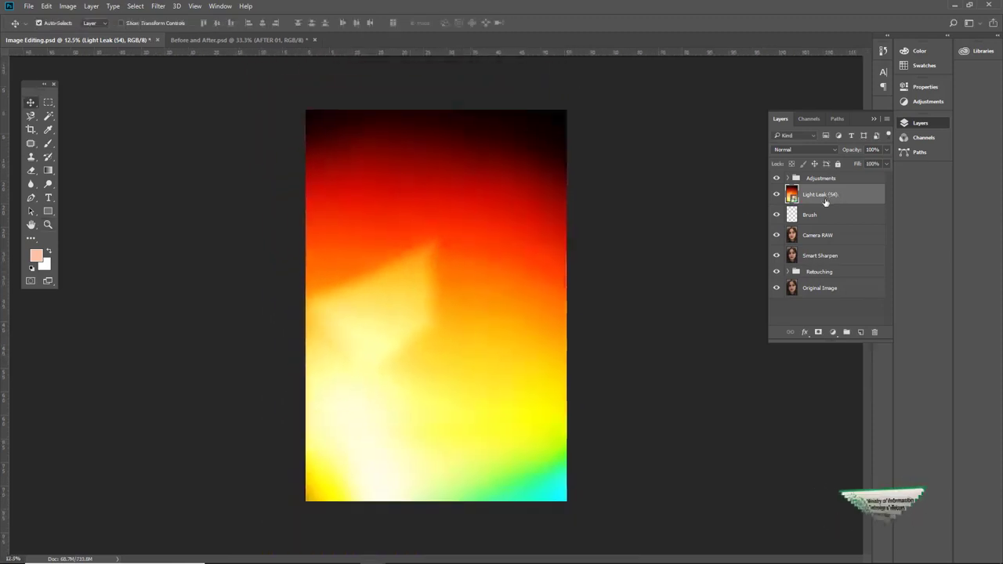
pyautogui.rightClick(825, 199)
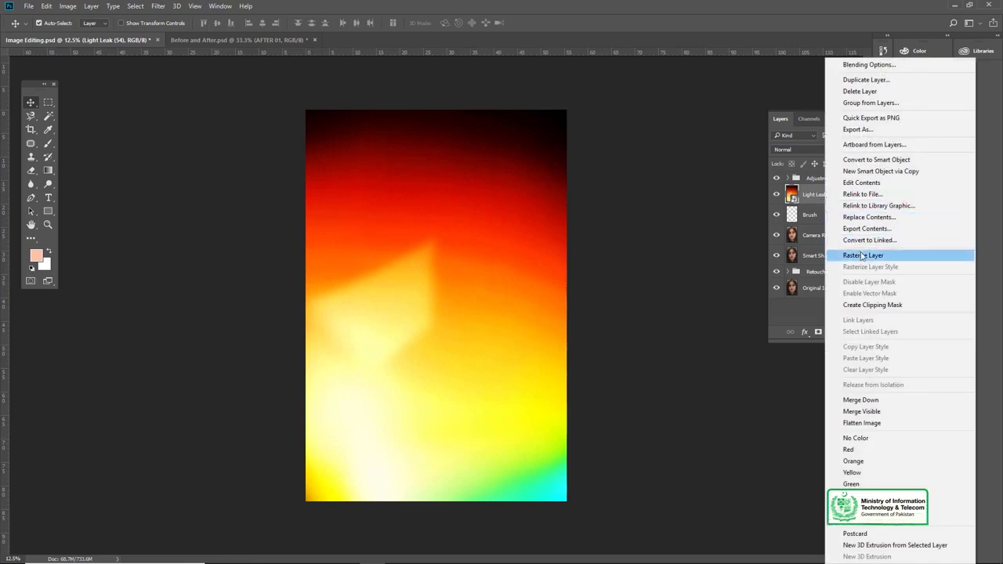
pyautogui.click(819, 199)
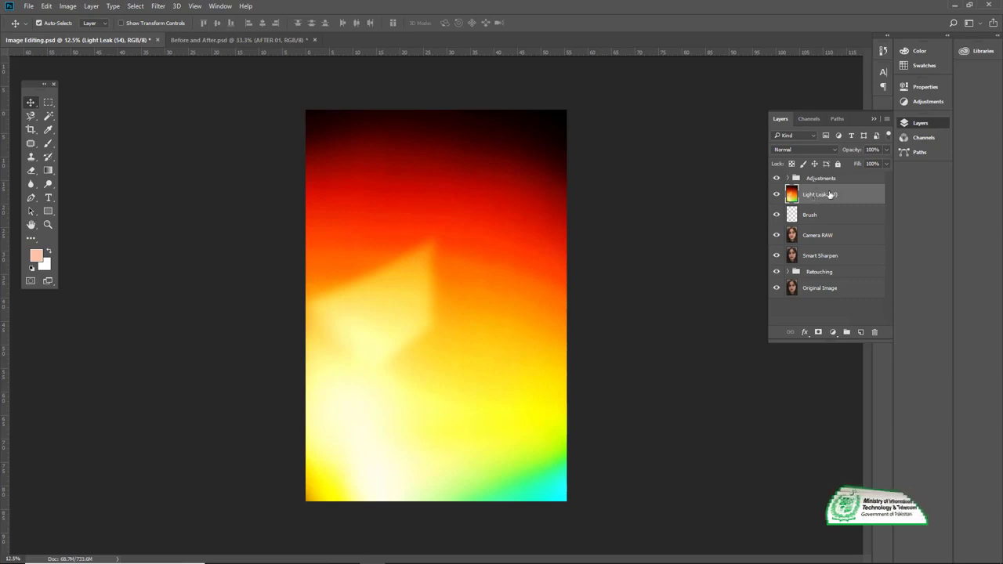
# Try Dissolve and Multiply on Light Leak (54), then set its blend mode to Screen
pyautogui.click(795, 150)
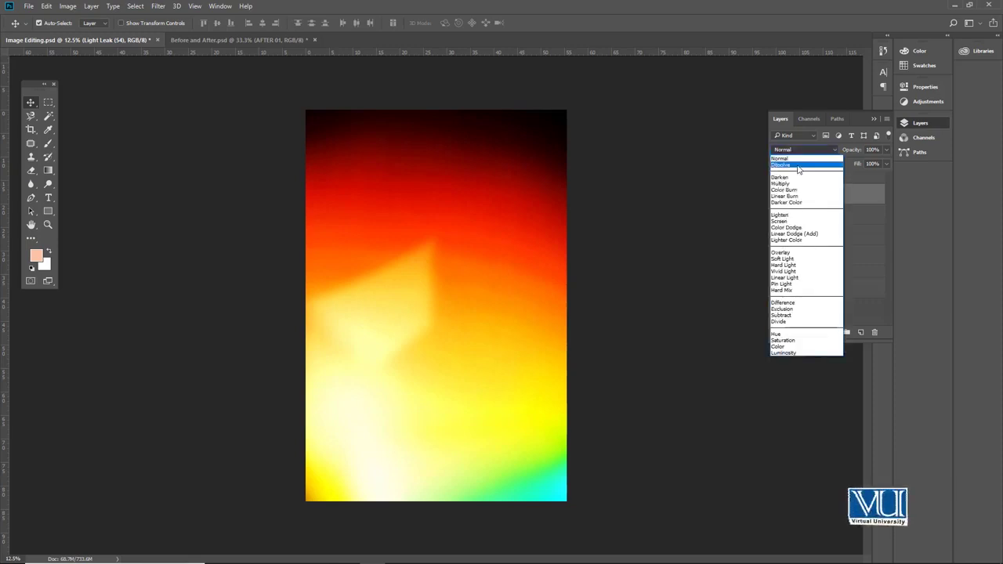
pyautogui.click(797, 165)
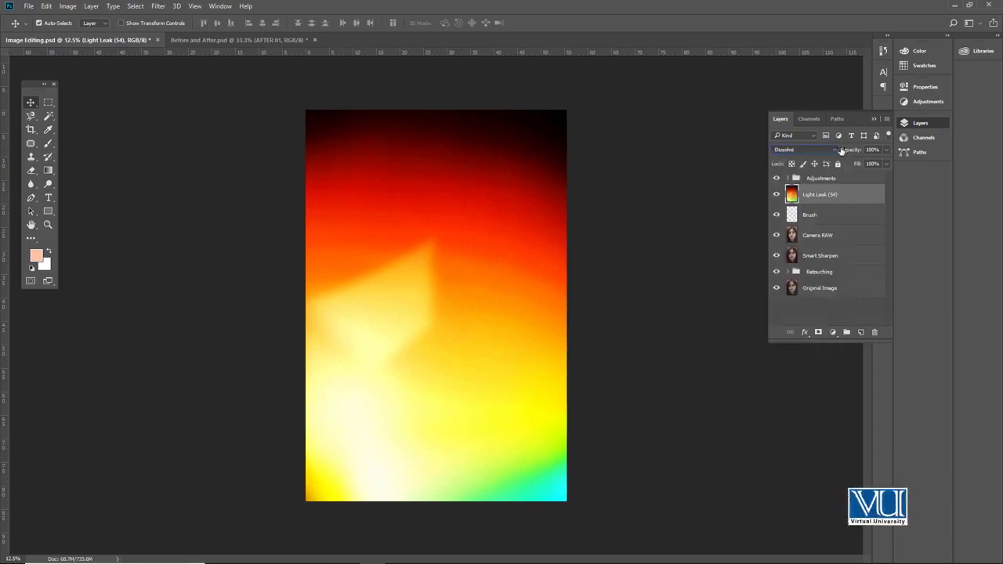
pyautogui.click(819, 176)
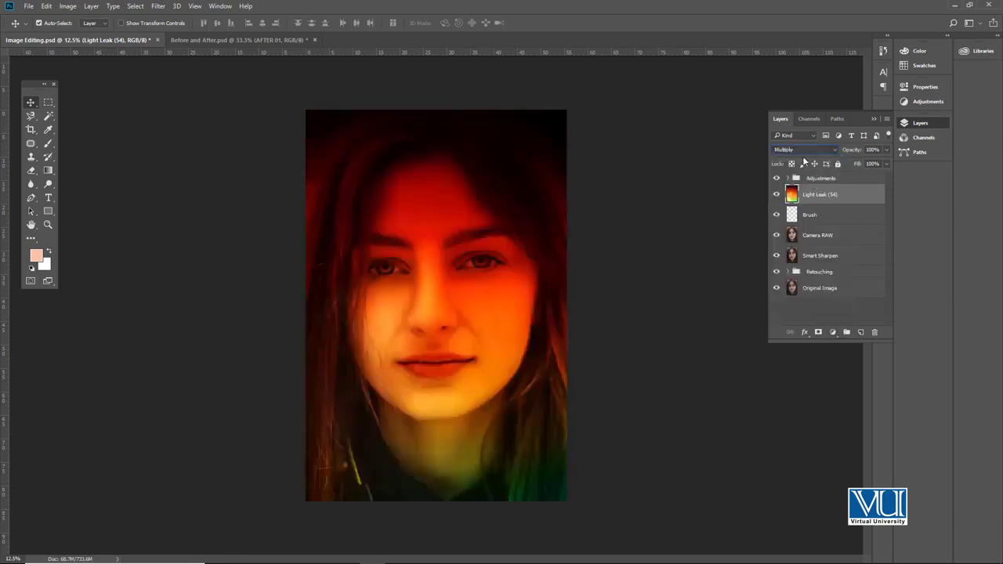
pyautogui.click(803, 150)
pyautogui.hotkey('alt', 'shift', 's')
# Rotate the light leak 180° so its yellow glow lies over the portrait's top
pyautogui.hotkey('ctrl', 't')
pyautogui.moveTo(639, 479)
pyautogui.mouseDown()
pyautogui.moveTo(363, 168)
pyautogui.moveTo(336, 235)
pyautogui.moveTo(347, 217)
pyautogui.moveTo(371, 222)
pyautogui.mouseUp()
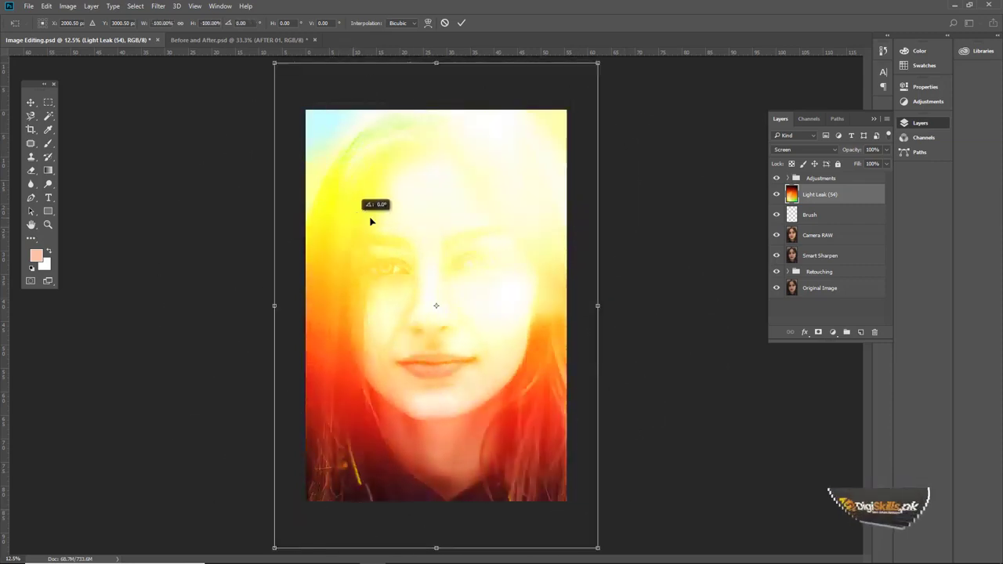
pyautogui.press('Return')
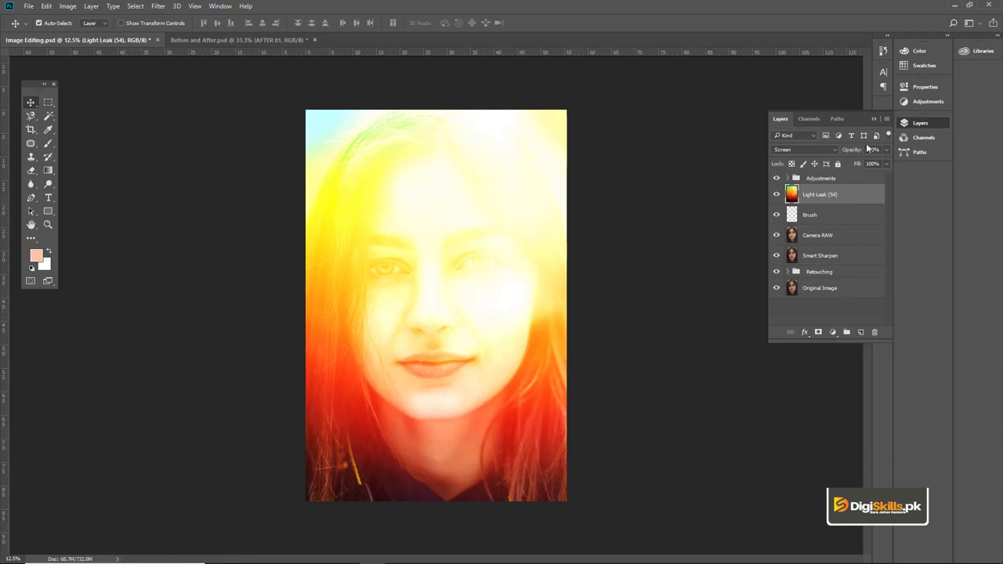
# Cycle through the blend modes from Multiply onward and settle back on Screen
pyautogui.click(799, 151)
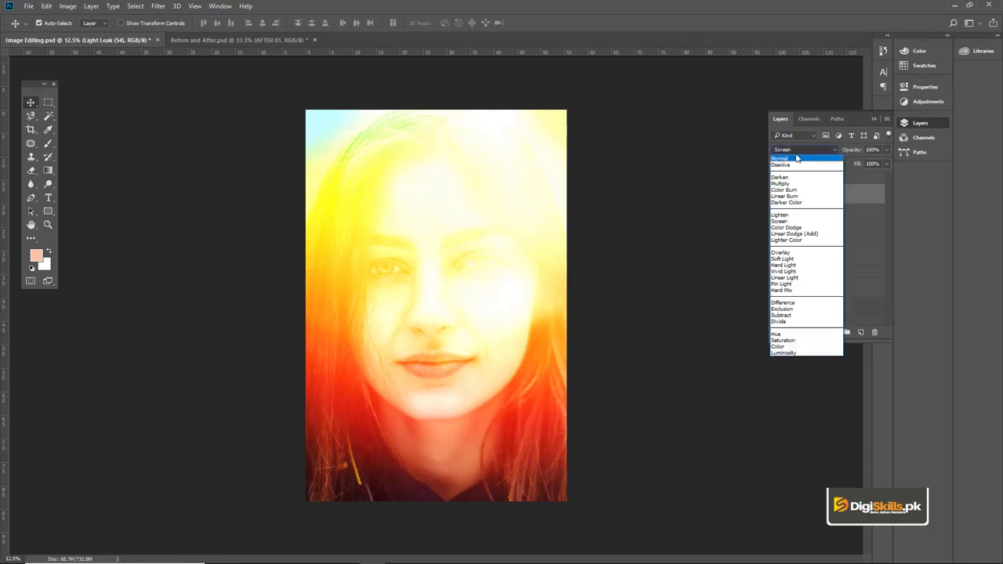
pyautogui.click(784, 183)
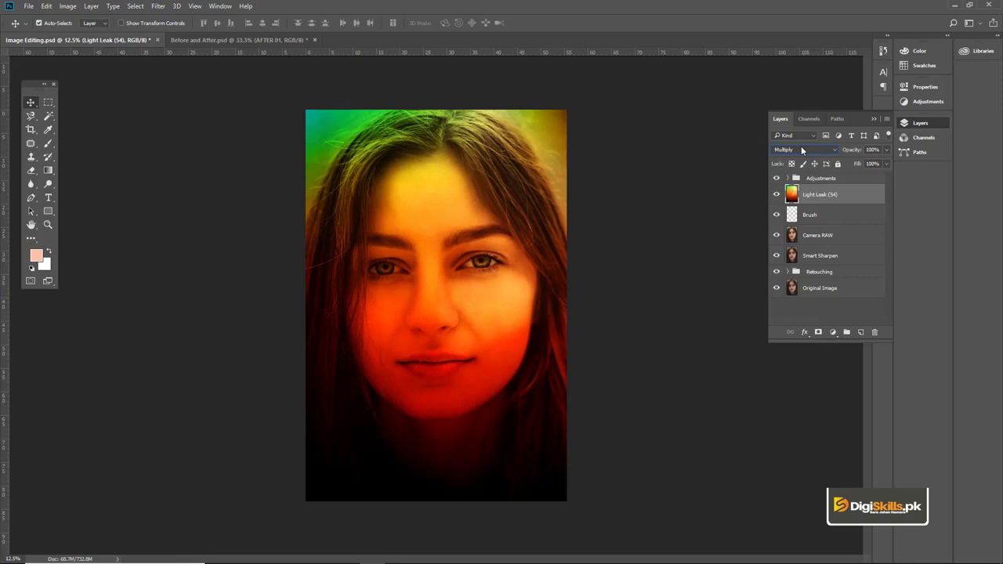
pyautogui.scroll(-1, 801, 149)
pyautogui.scroll(-1, 801, 149)
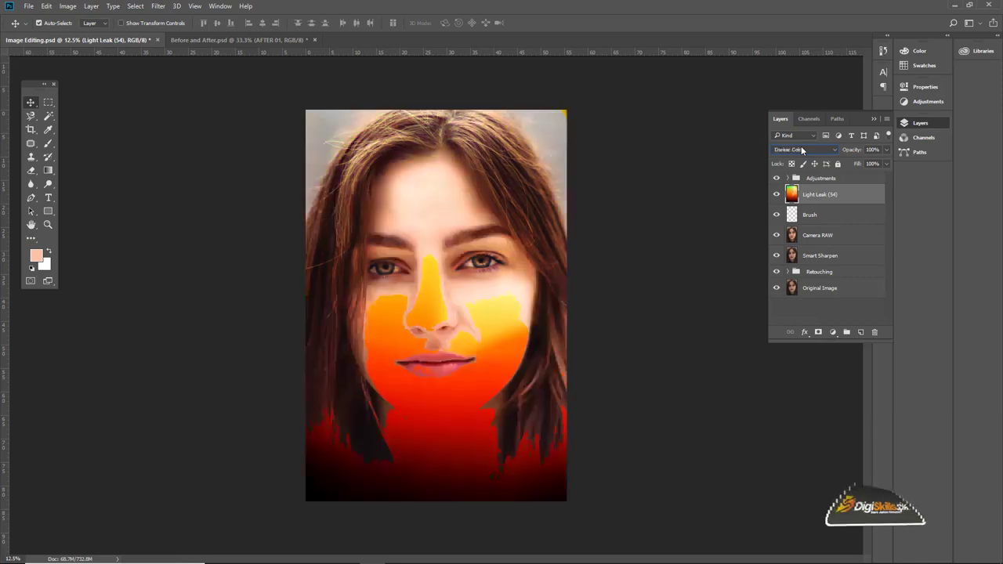
pyautogui.scroll(-1, 801, 149)
pyautogui.scroll(-1, 801, 148)
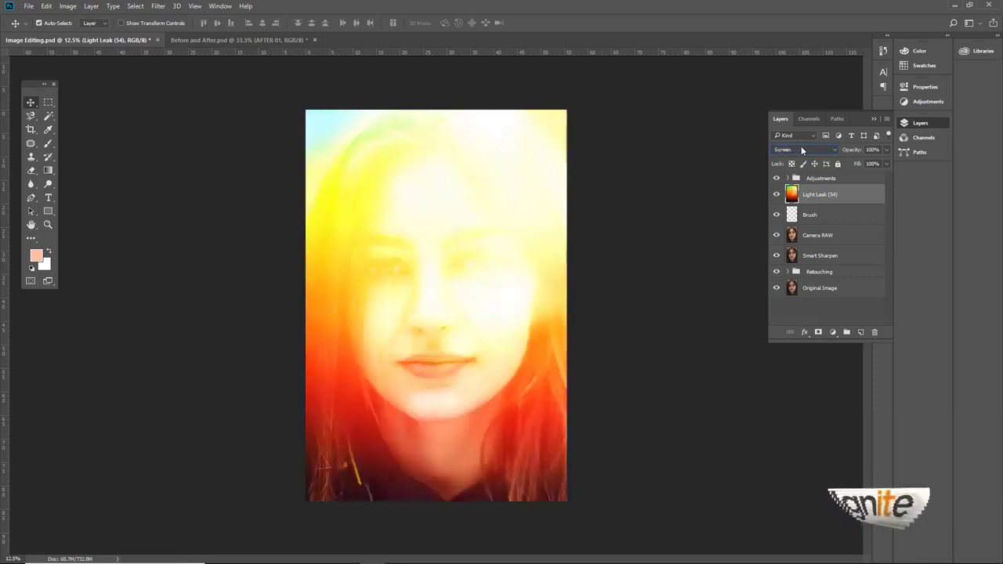
pyautogui.scroll(-1, 801, 148)
pyautogui.scroll(-1, 801, 149)
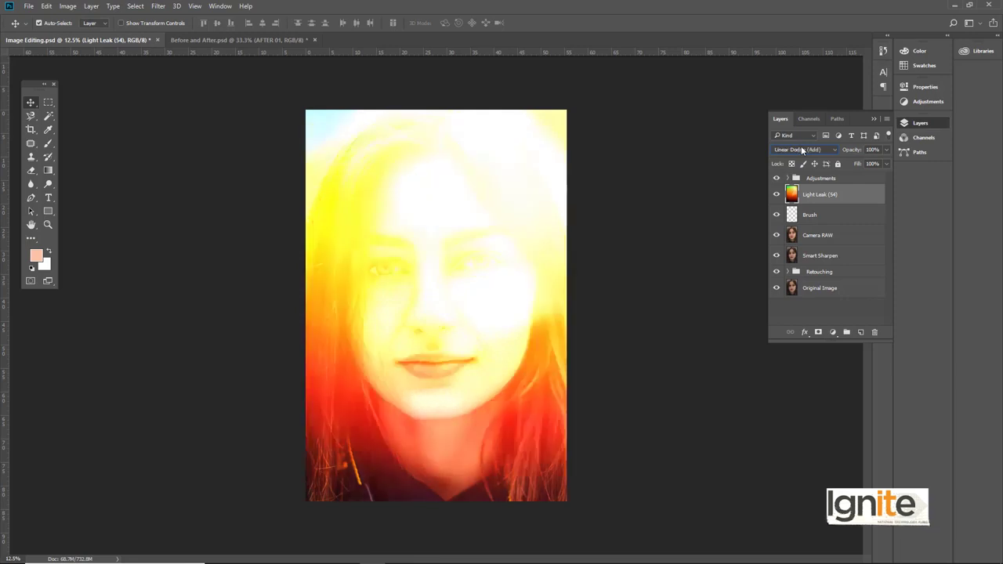
pyautogui.scroll(-1, 801, 146)
pyautogui.scroll(-1, 801, 149)
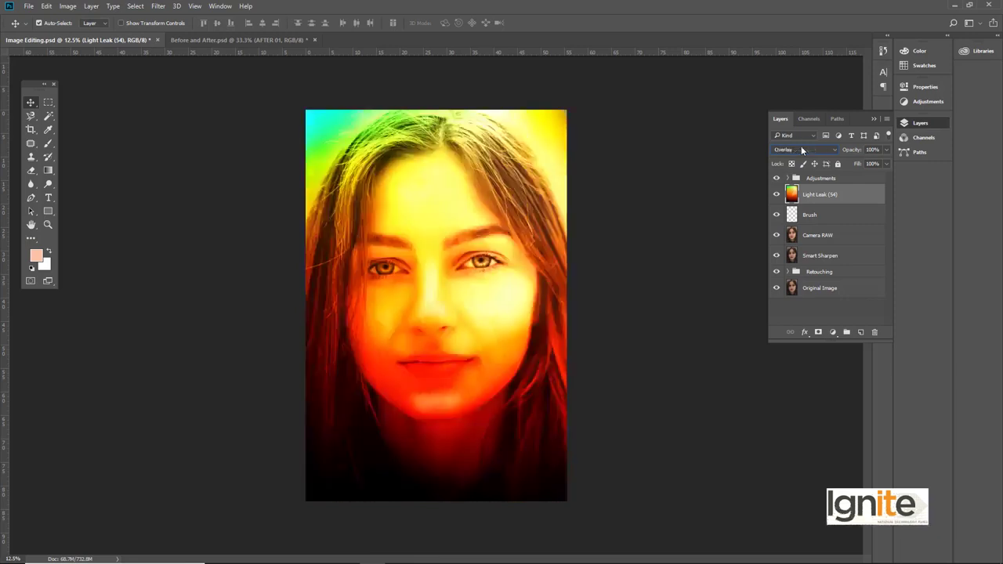
pyautogui.scroll(-1, 801, 149)
pyautogui.scroll(-1, 801, 149)
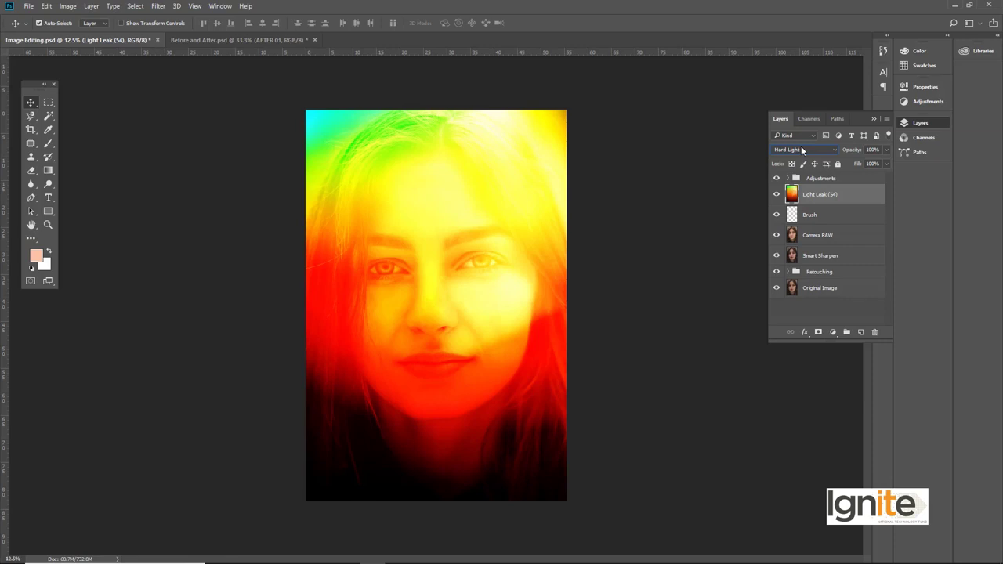
pyautogui.scroll(-1, 801, 149)
pyautogui.scroll(-1, 801, 149)
pyautogui.scroll(-1, 801, 149)
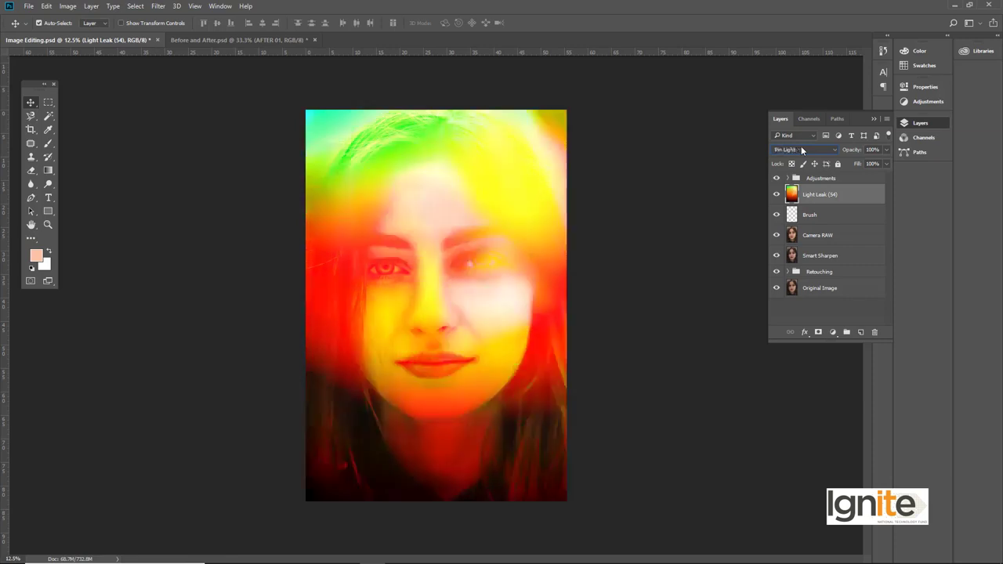
pyautogui.scroll(-1, 801, 149)
pyautogui.scroll(-1, 801, 149)
pyautogui.scroll(-1, 801, 149)
pyautogui.scroll(1, 801, 149)
pyautogui.scroll(3, 801, 148)
pyautogui.scroll(1, 800, 148)
pyautogui.scroll(2, 801, 149)
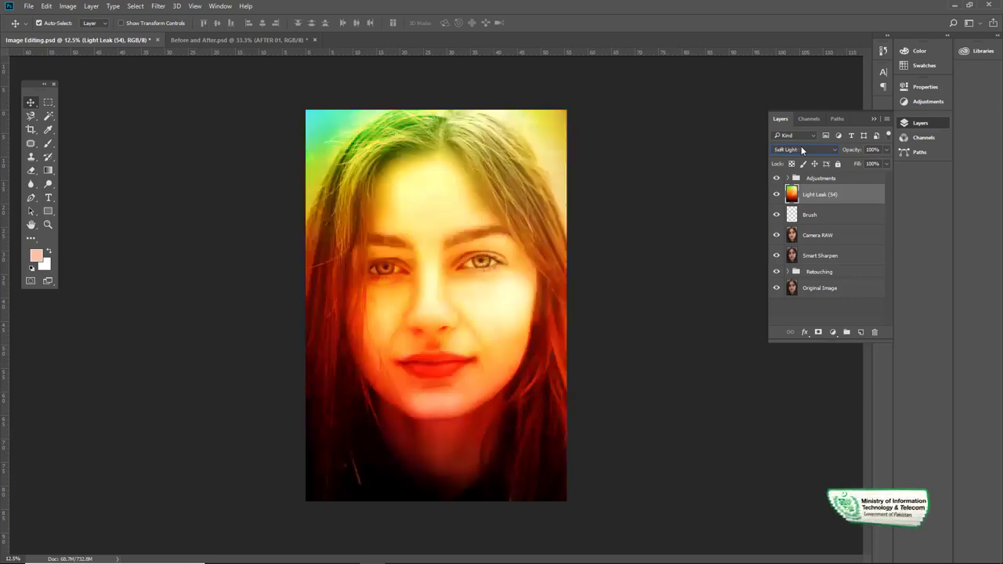
pyautogui.scroll(1, 801, 149)
pyautogui.scroll(1, 801, 149)
pyautogui.scroll(1, 801, 149)
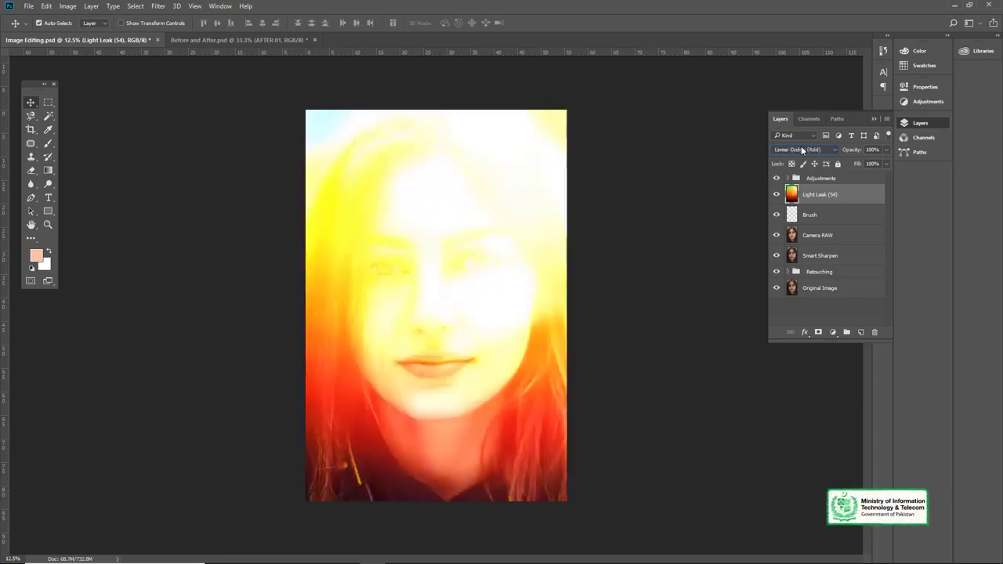
pyautogui.scroll(1, 801, 149)
pyautogui.scroll(1, 801, 149)
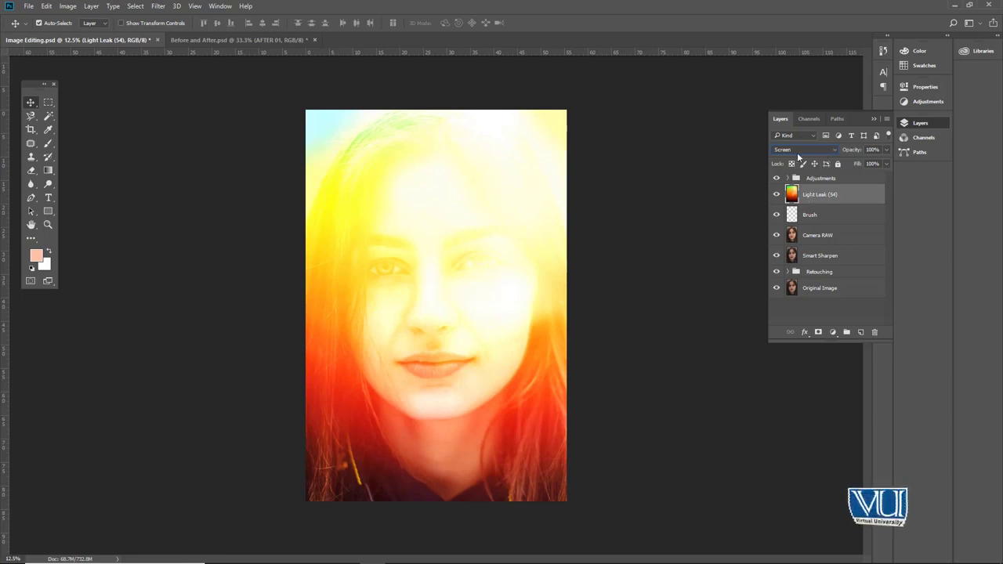
# Lower the light leak's opacity (entering 63) and zoom in to inspect the face
pyautogui.click(886, 151)
pyautogui.moveTo(869, 164); pyautogui.dragTo(864, 164)
pyautogui.press('Return')
pyautogui.write('63')
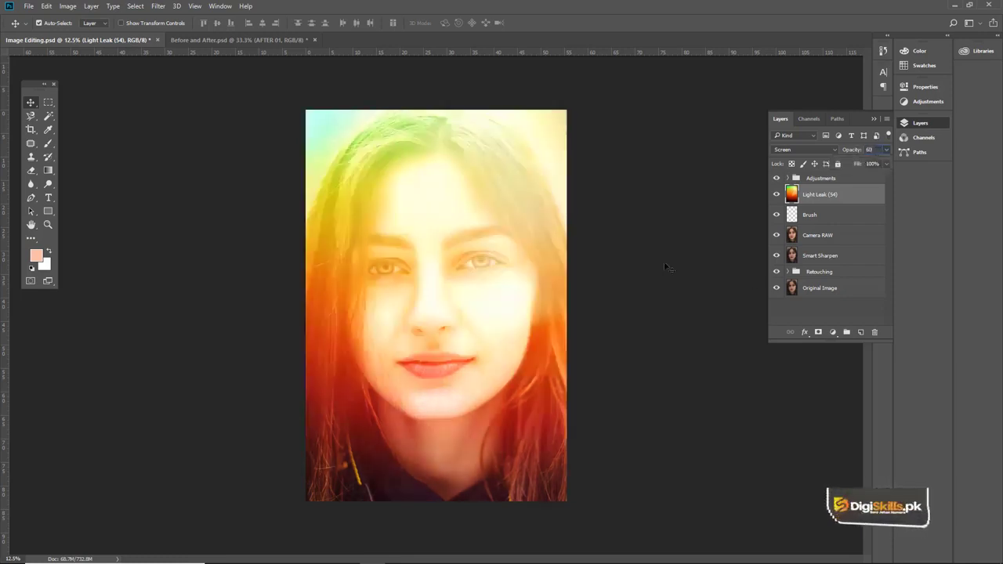
pyautogui.click(667, 267)
pyautogui.scroll(1, 439, 271)
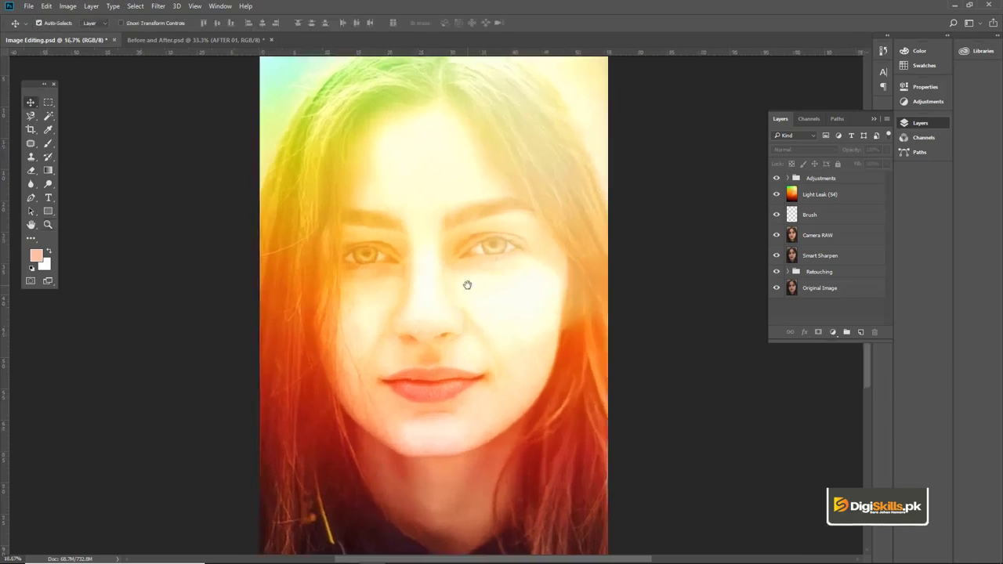
pyautogui.scroll(-1, 436, 306)
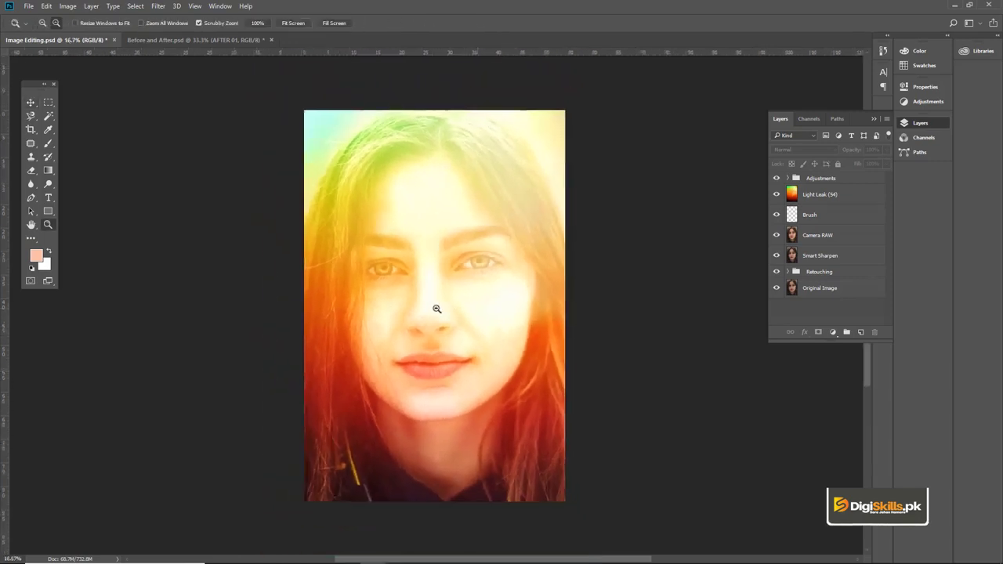
# Fit the portrait to the window and save Image Editing.psd
pyautogui.press('z')
pyautogui.click(293, 24)
pyautogui.press('v')
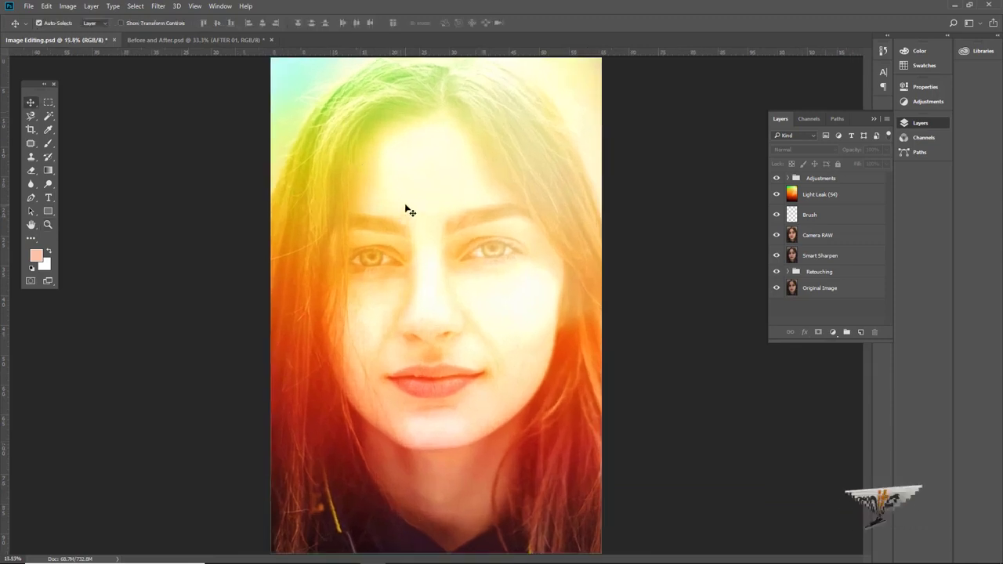
pyautogui.hotkey('ctrl', 's')
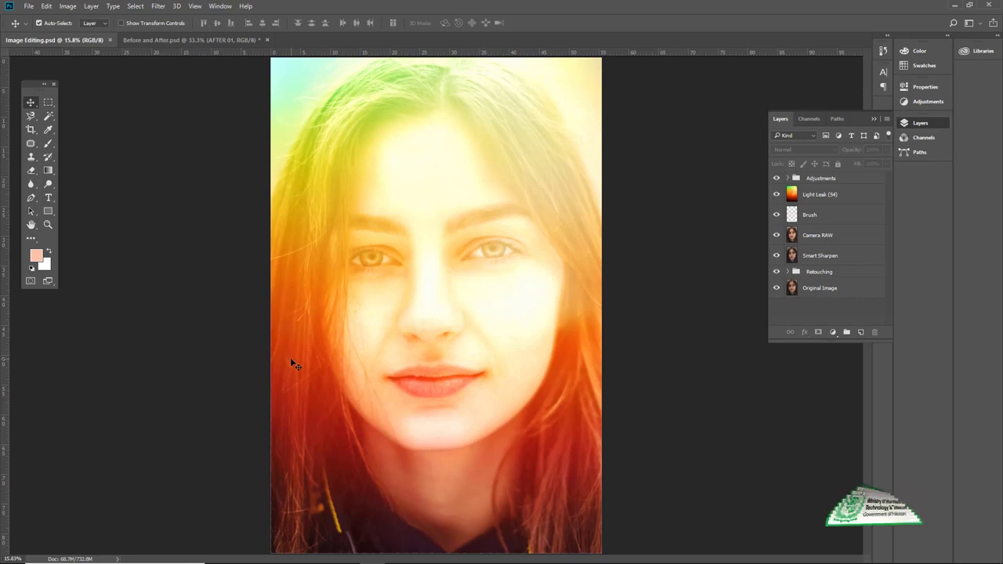
pyautogui.hotkey('ctrl', '-')
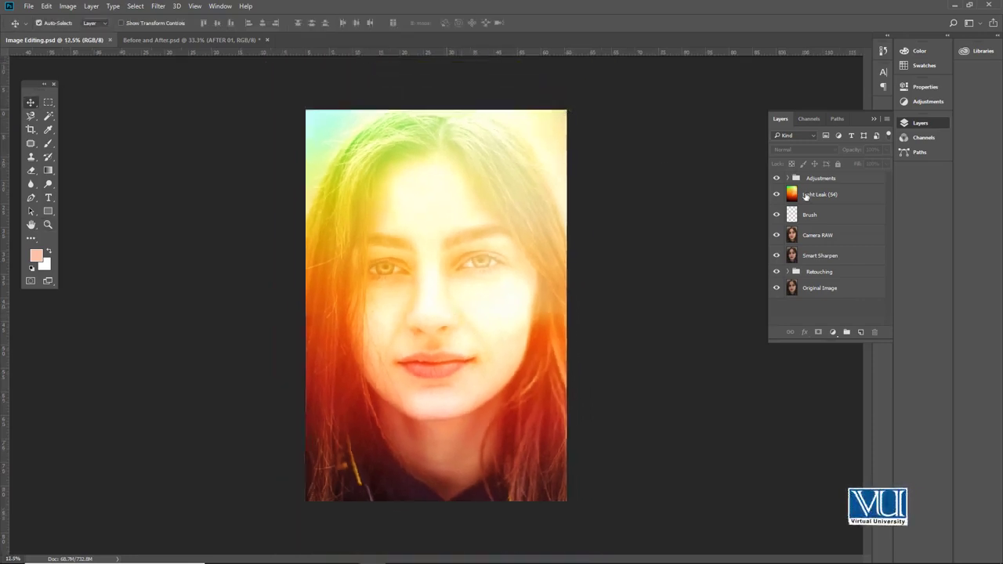
# Enlarge Light Leak (54) slightly and shift it down-left so the glow sits over the hair
pyautogui.click(806, 196)
pyautogui.hotkey('ctrl', 't')
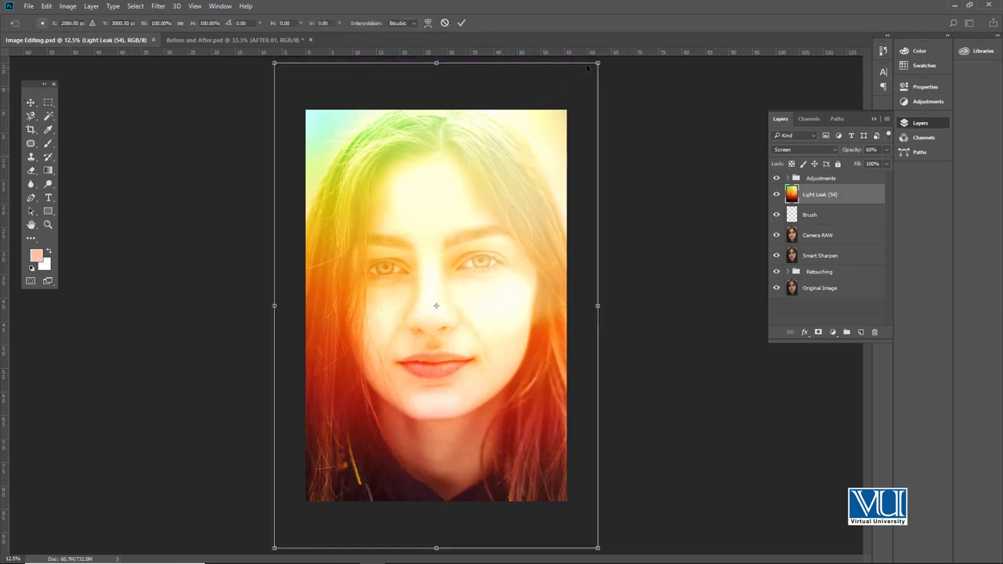
pyautogui.moveTo(598, 62); pyautogui.dragTo(637, 48)
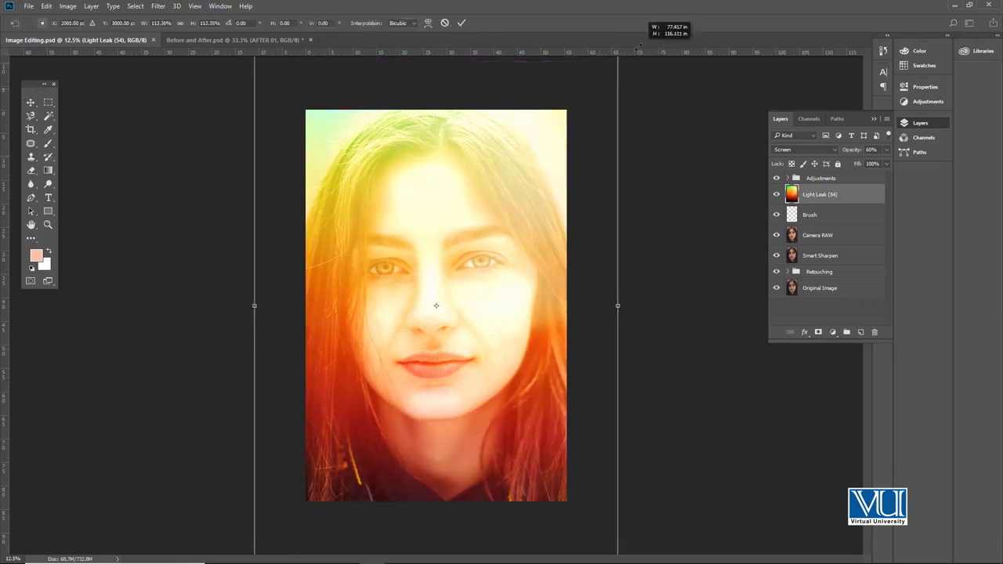
pyautogui.moveTo(524, 210)
pyautogui.mouseDown()
pyautogui.moveTo(515, 224)
pyautogui.moveTo(545, 242)
pyautogui.moveTo(521, 238)
pyautogui.mouseUp()
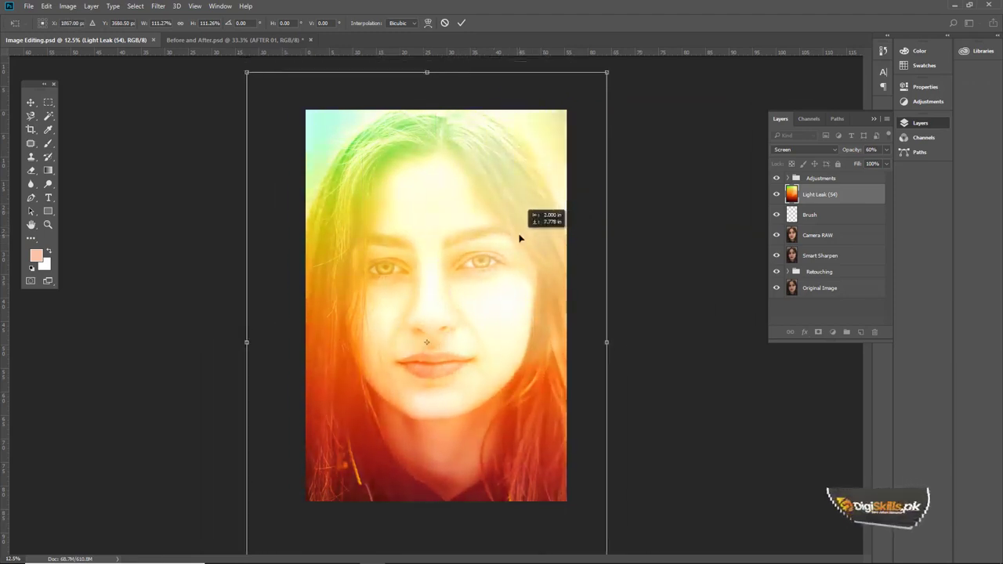
pyautogui.click(461, 23)
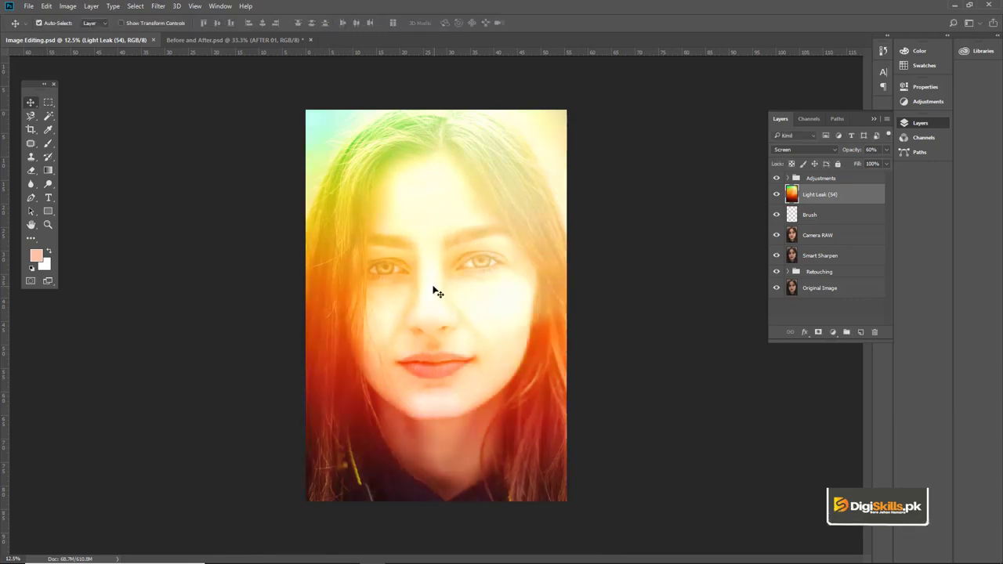
pyautogui.scroll(1, 423, 274)
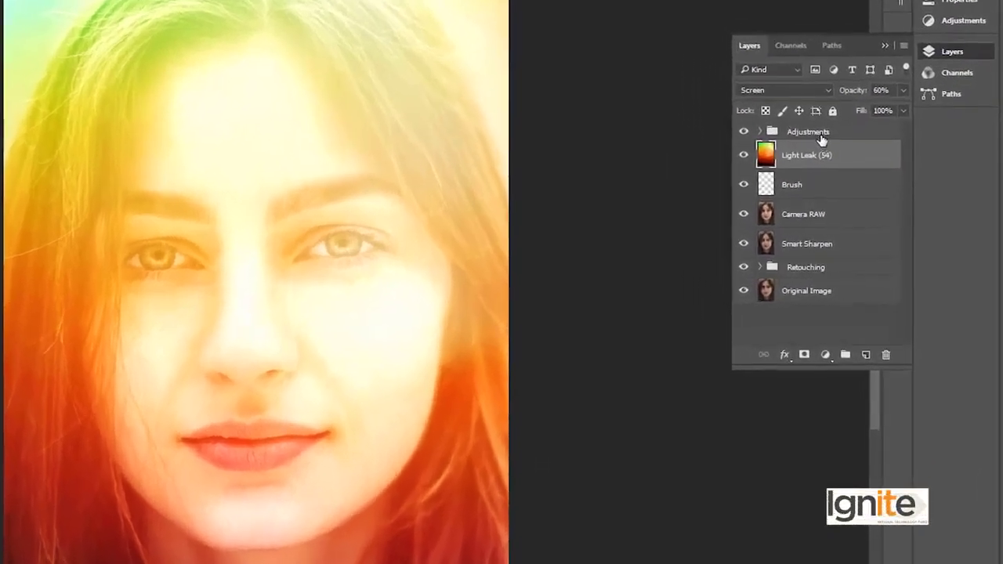
# Move the Adjustments group below Light Leak (54) and raise the leak's opacity to 78%
pyautogui.click(796, 180)
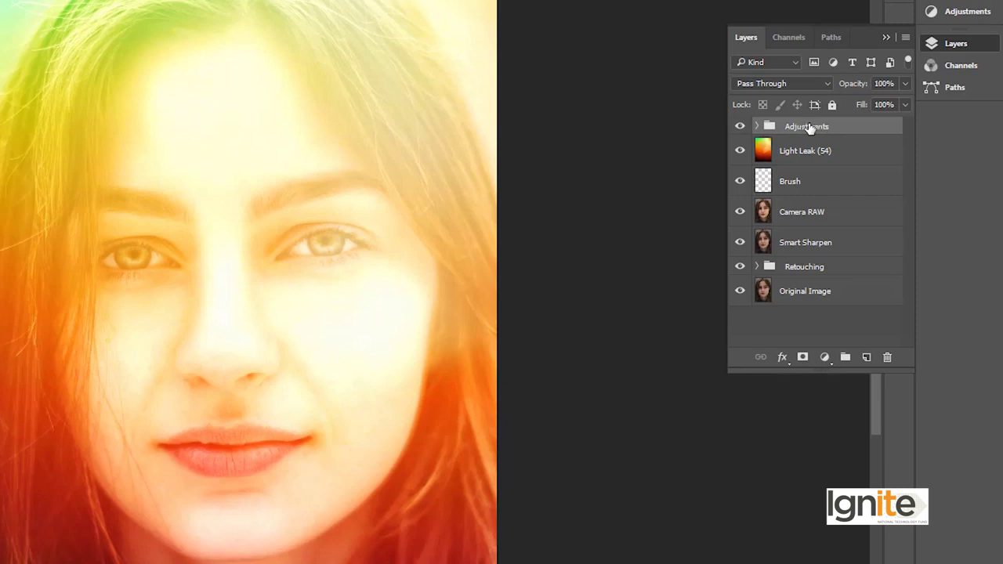
pyautogui.click(756, 127)
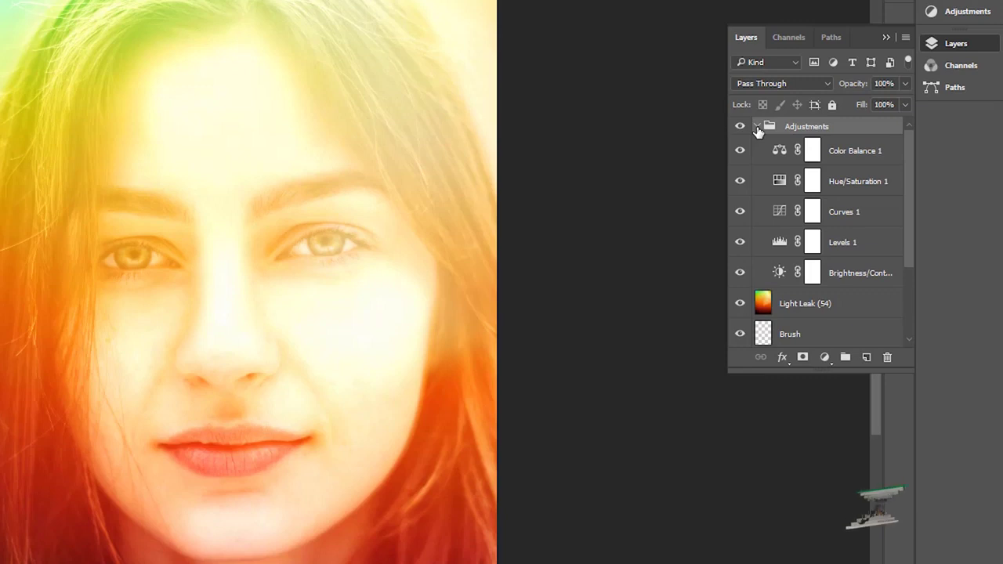
pyautogui.click(756, 126)
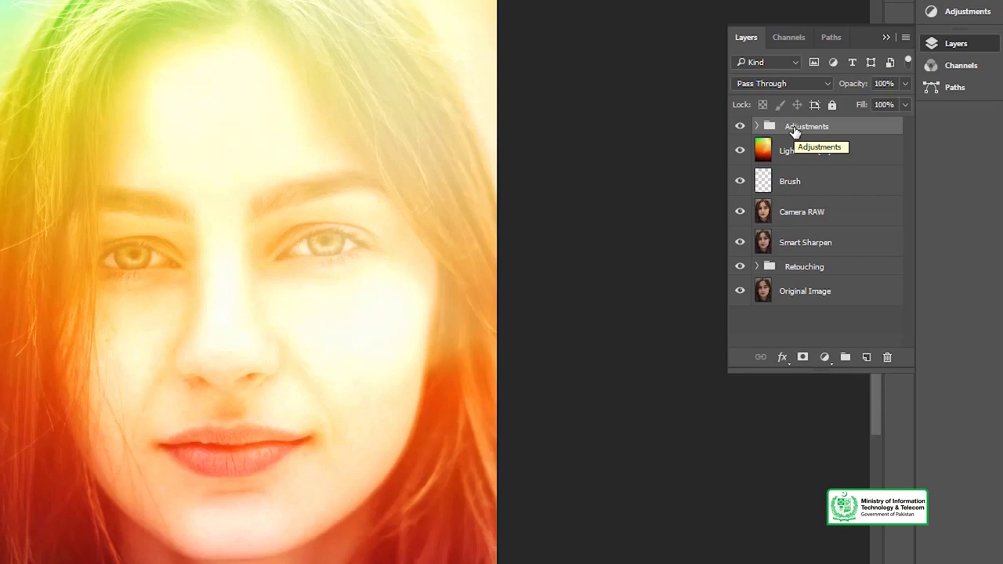
pyautogui.moveTo(810, 127); pyautogui.dragTo(817, 160)
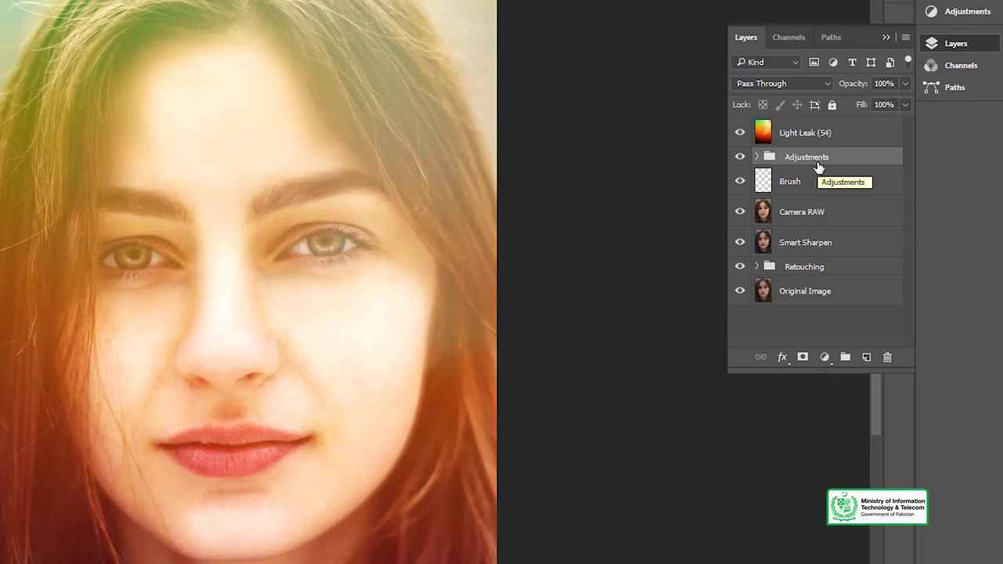
pyautogui.click(803, 135)
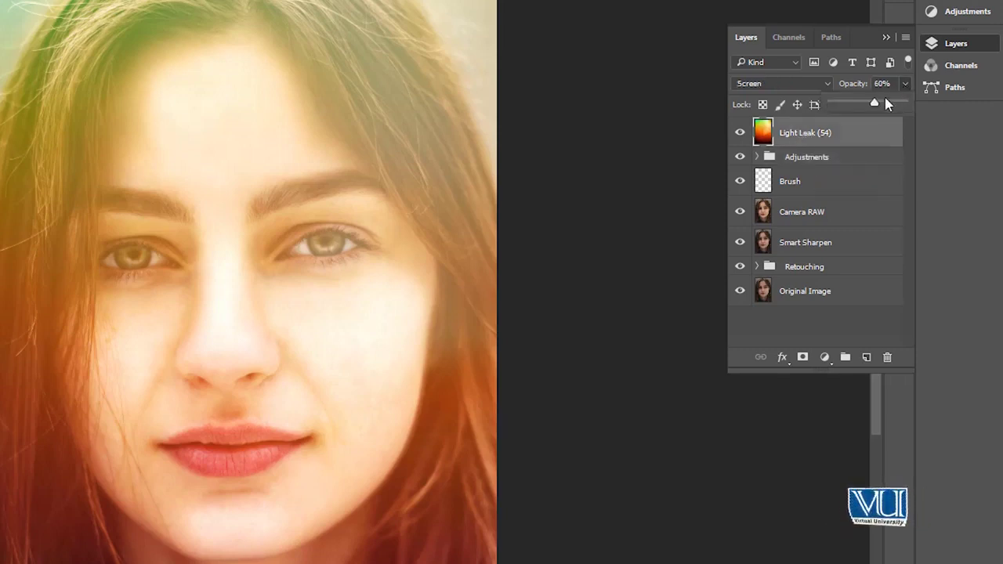
pyautogui.moveTo(882, 106); pyautogui.dragTo(891, 107)
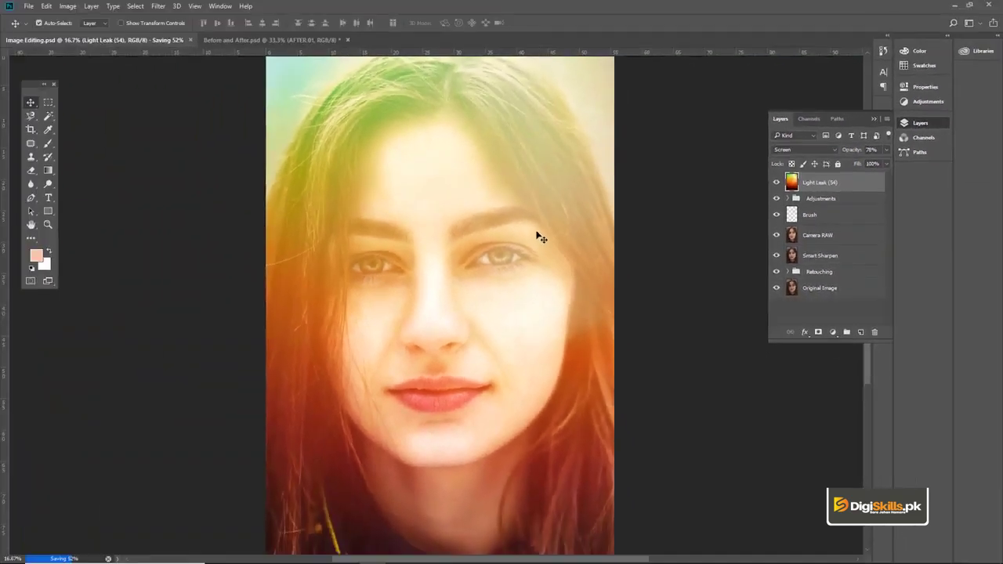
# Dismiss the save error and save Image Editing as a JPEG with default quality settings
pyautogui.hotkey('ctrl', 's')
pyautogui.click(508, 224)
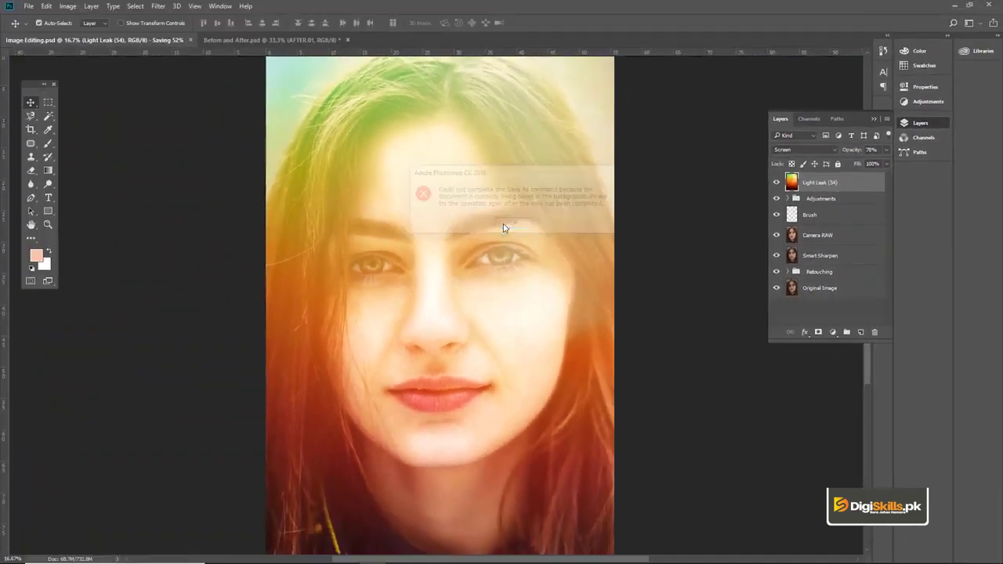
pyautogui.hotkey('ctrl', 'shift', 's')
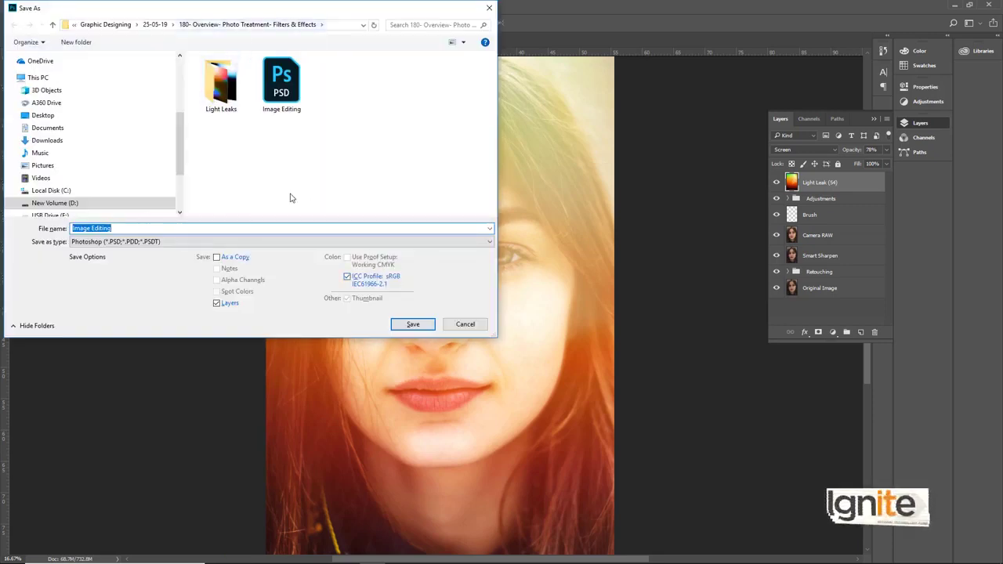
pyautogui.click(287, 241)
pyautogui.click(287, 316)
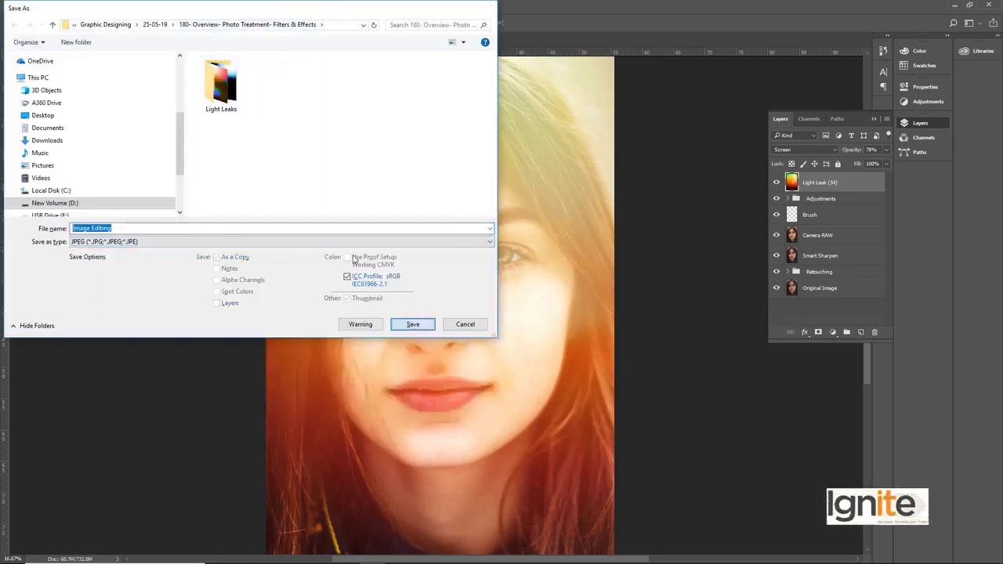
pyautogui.press('Return')
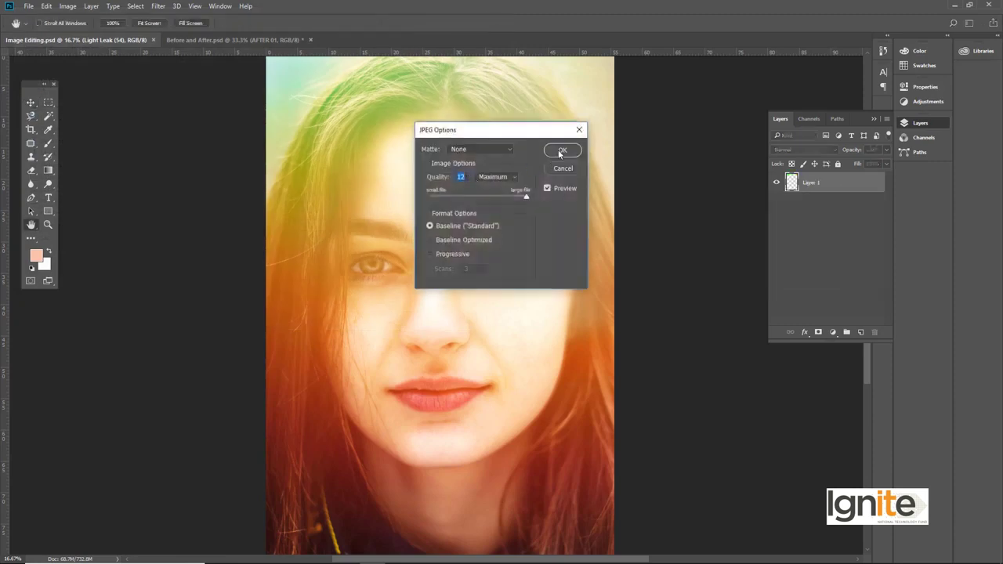
pyautogui.click(561, 151)
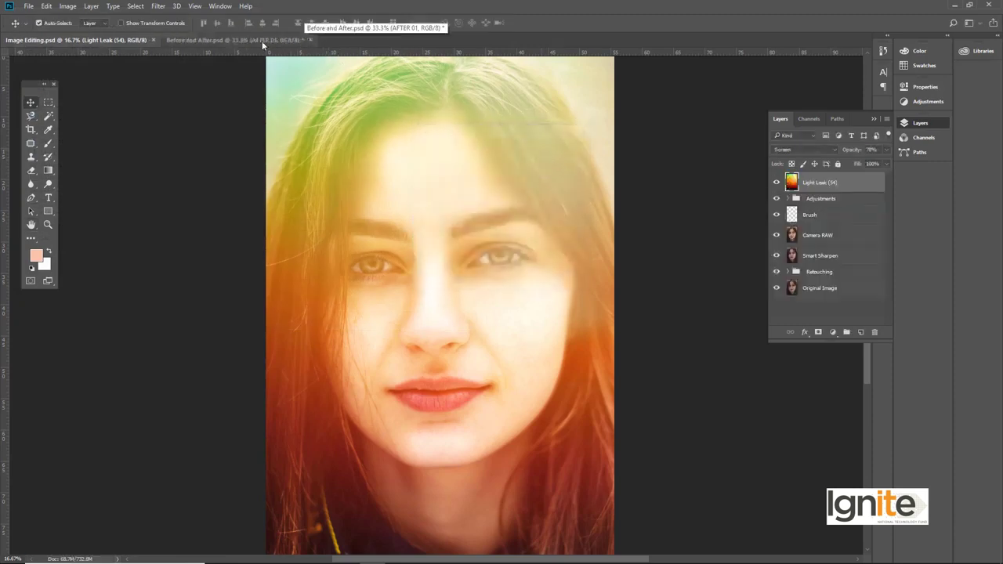
# Minimize Photoshop and select the exported Image Editing JPEG in the parent folder
pyautogui.click(262, 41)
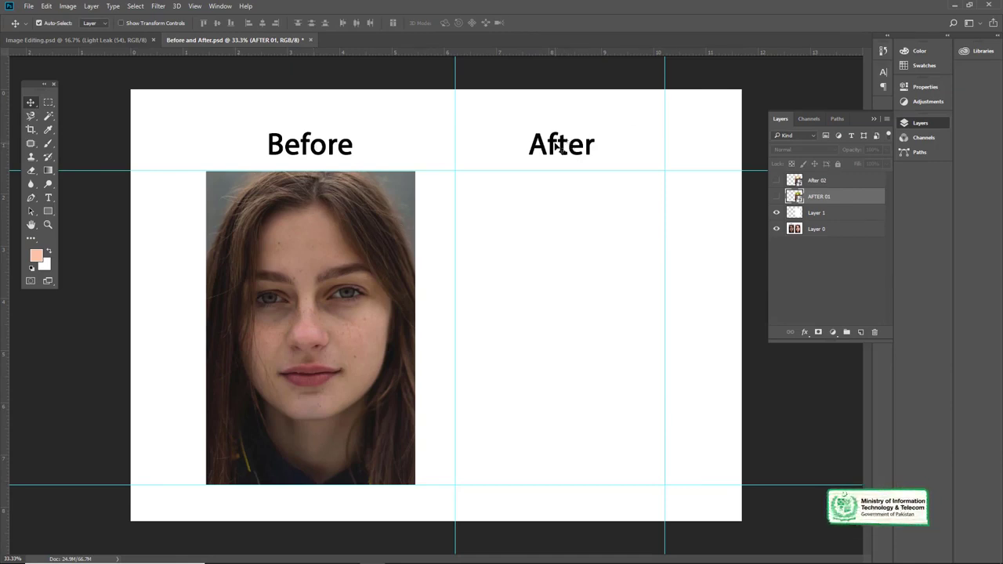
pyautogui.click(952, 5)
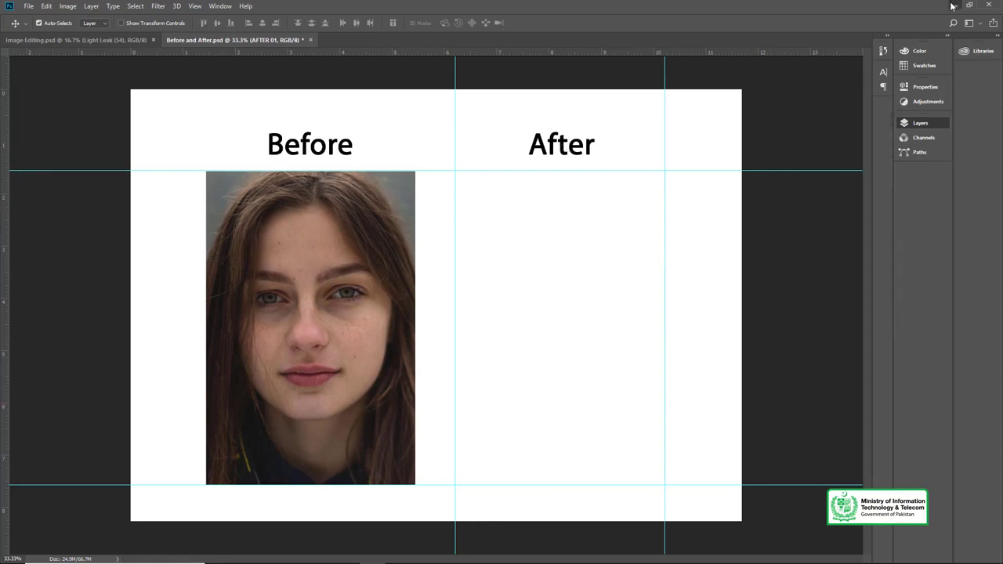
pyautogui.hotkey('alt', 'Up')
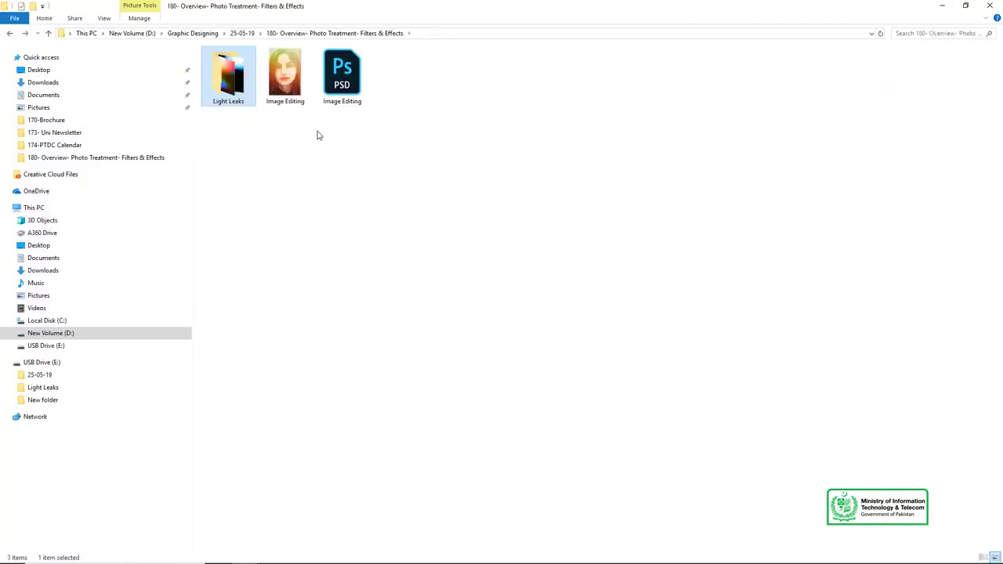
pyautogui.click(289, 88)
# Place Image Editing.jpg from Explorer, then scale and position it to fit the After column guides
pyautogui.moveTo(355, 337)
pyautogui.mouseDown()
pyautogui.moveTo(546, 384)
pyautogui.moveTo(524, 217)
pyautogui.moveTo(605, 299)
pyautogui.moveTo(648, 288)
pyautogui.mouseUp()
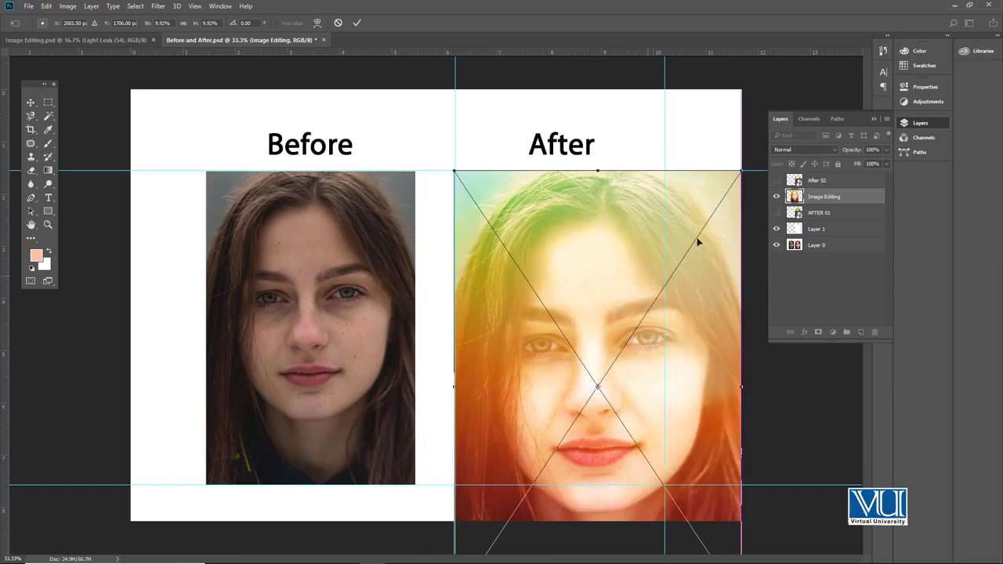
pyautogui.moveTo(454, 171); pyautogui.dragTo(526, 255)
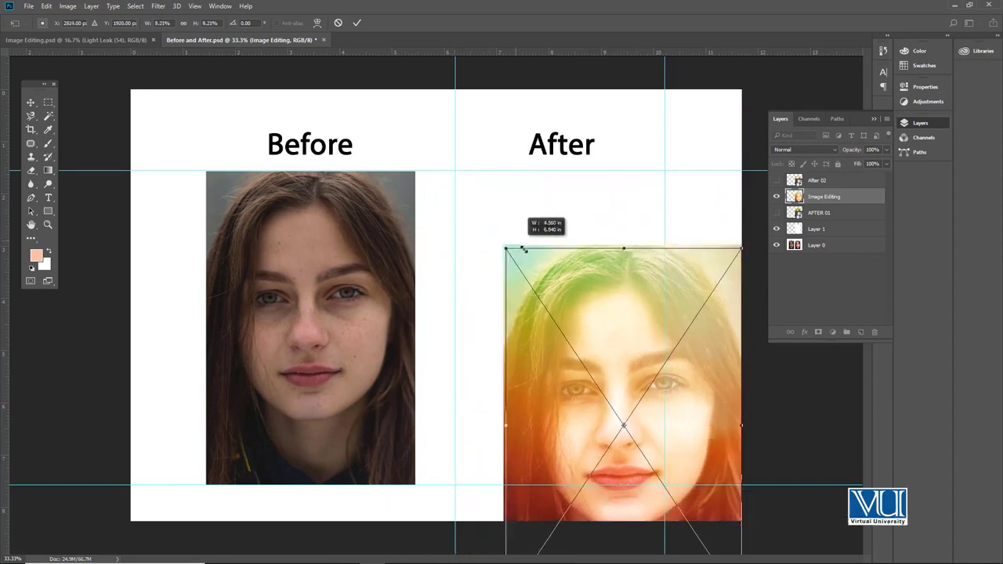
pyautogui.moveTo(561, 294); pyautogui.dragTo(487, 213)
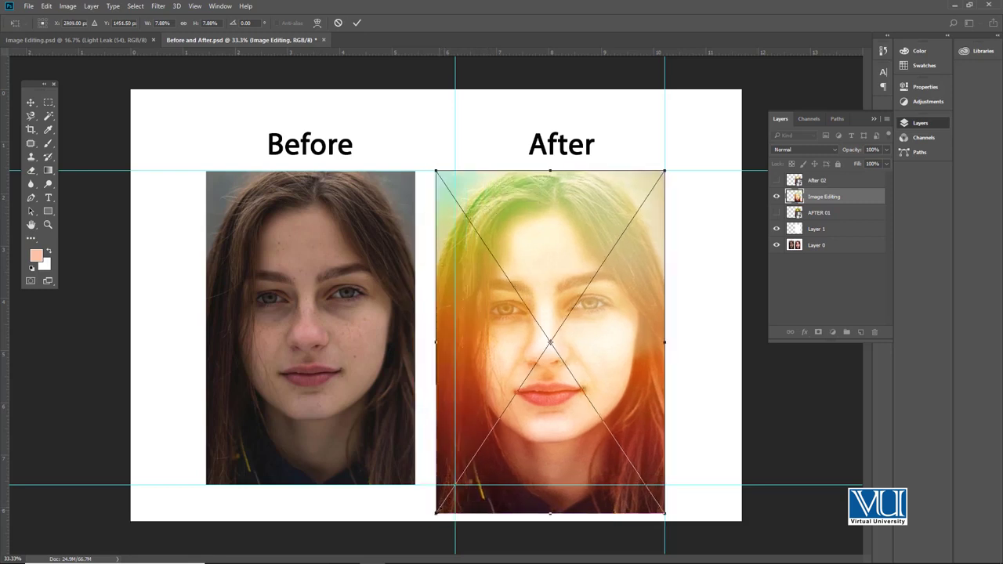
pyautogui.moveTo(436, 513); pyautogui.dragTo(453, 483)
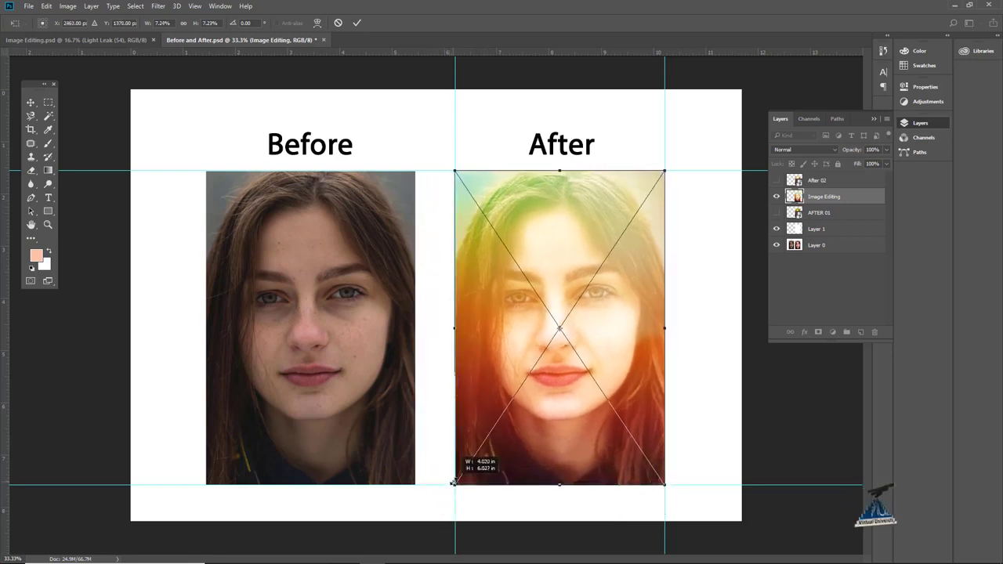
pyautogui.press('Return')
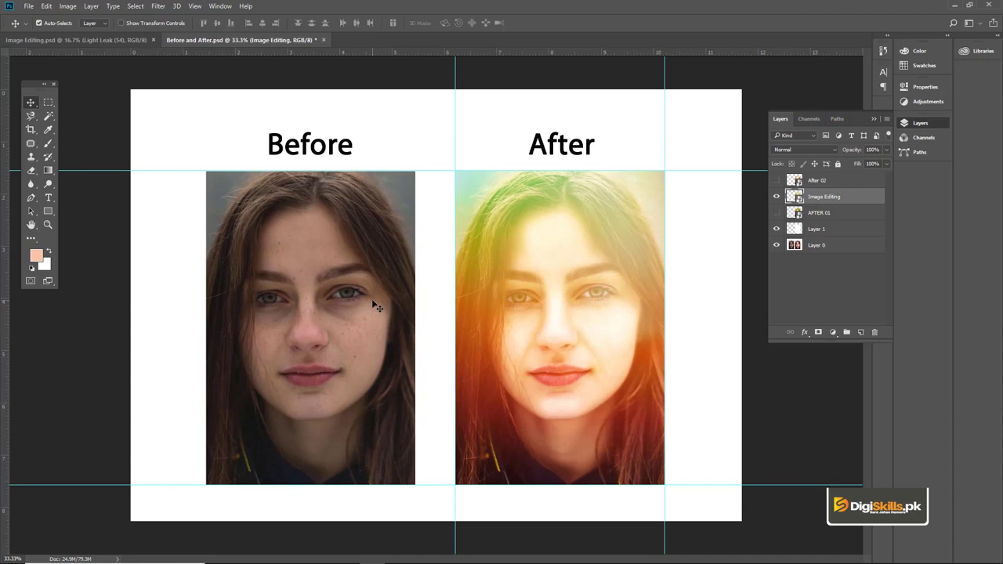
pyautogui.press('Tab')
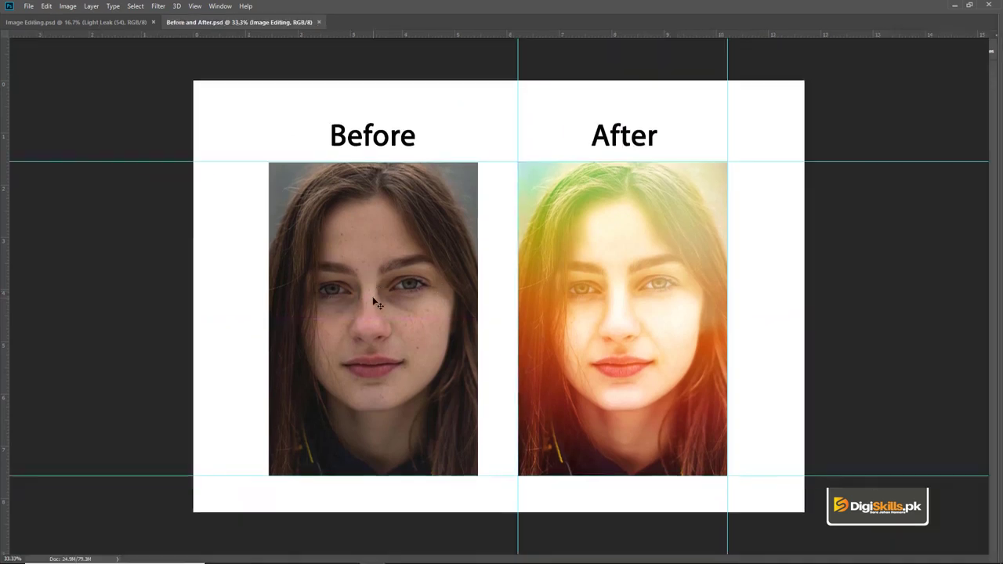